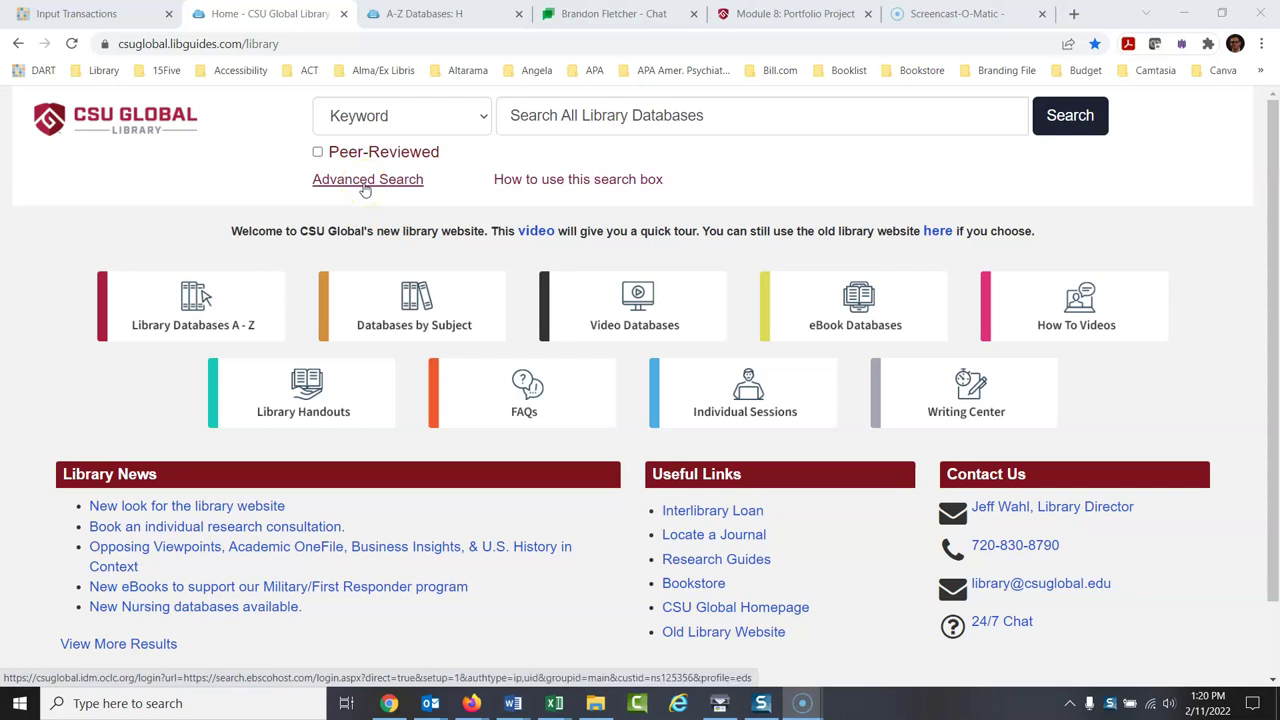
Open the Advanced Search page from the CSU Global Library home page
{"action": "left_click", "coordinate": [365, 188]}
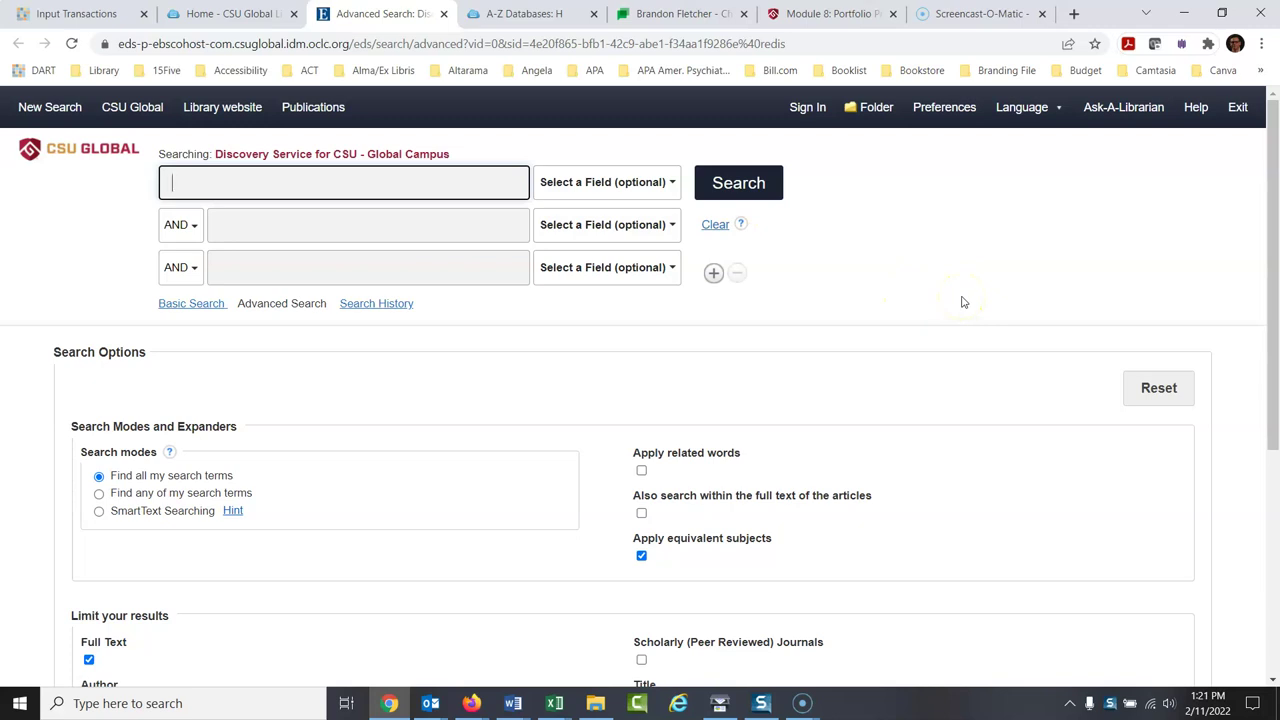
Search for 'healthcare or medicine' in the first advanced search box
{"action": "type", "text": "healthcare"}
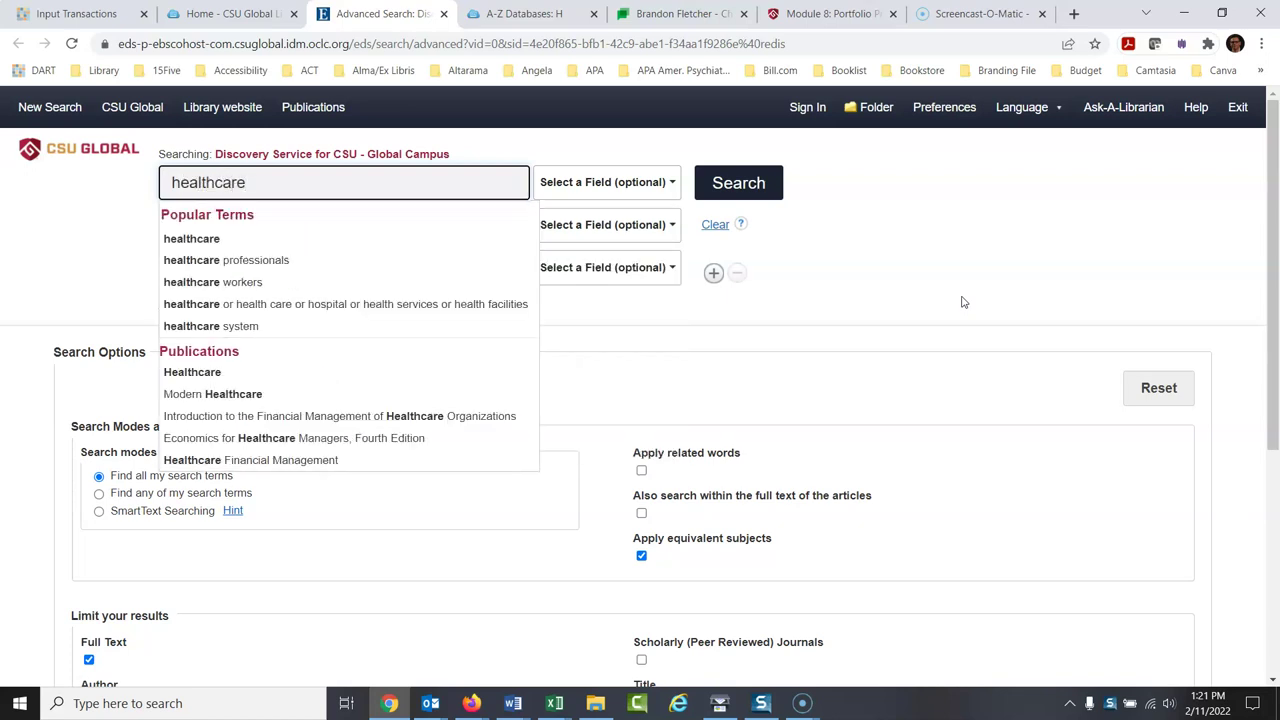
{"action": "type", "text": " o"}
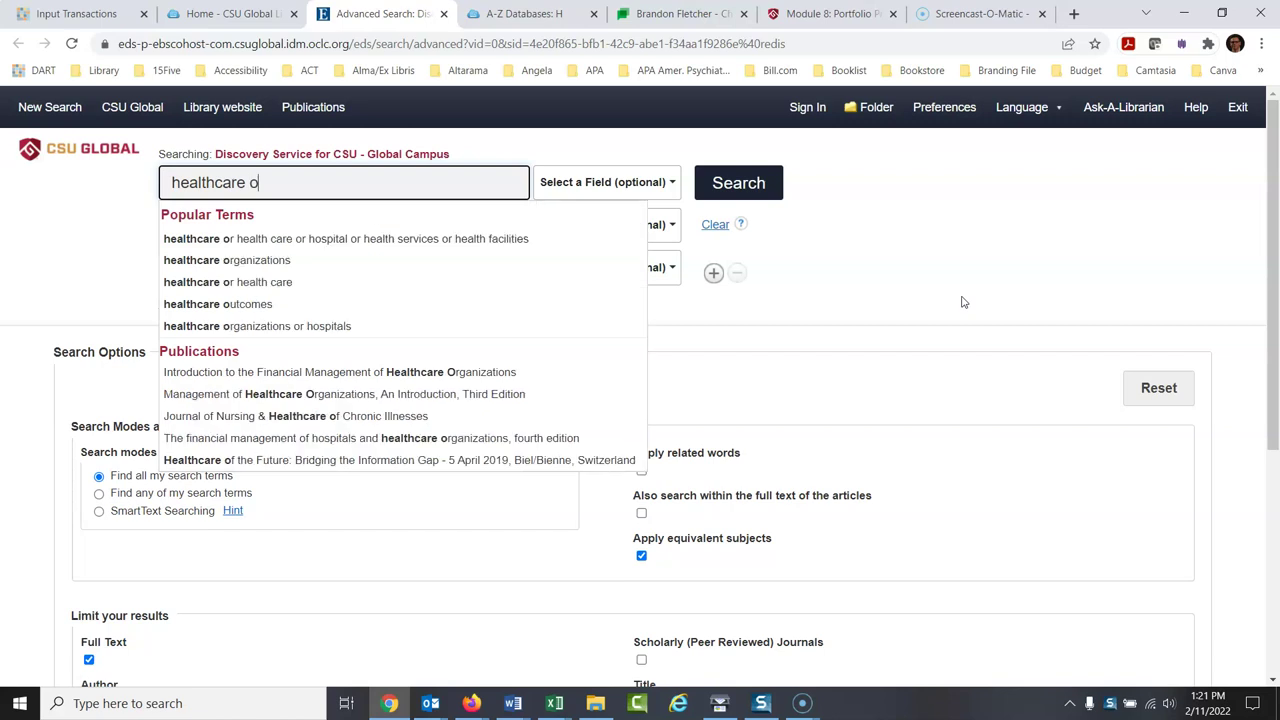
{"action": "type", "text": "r medicine"}
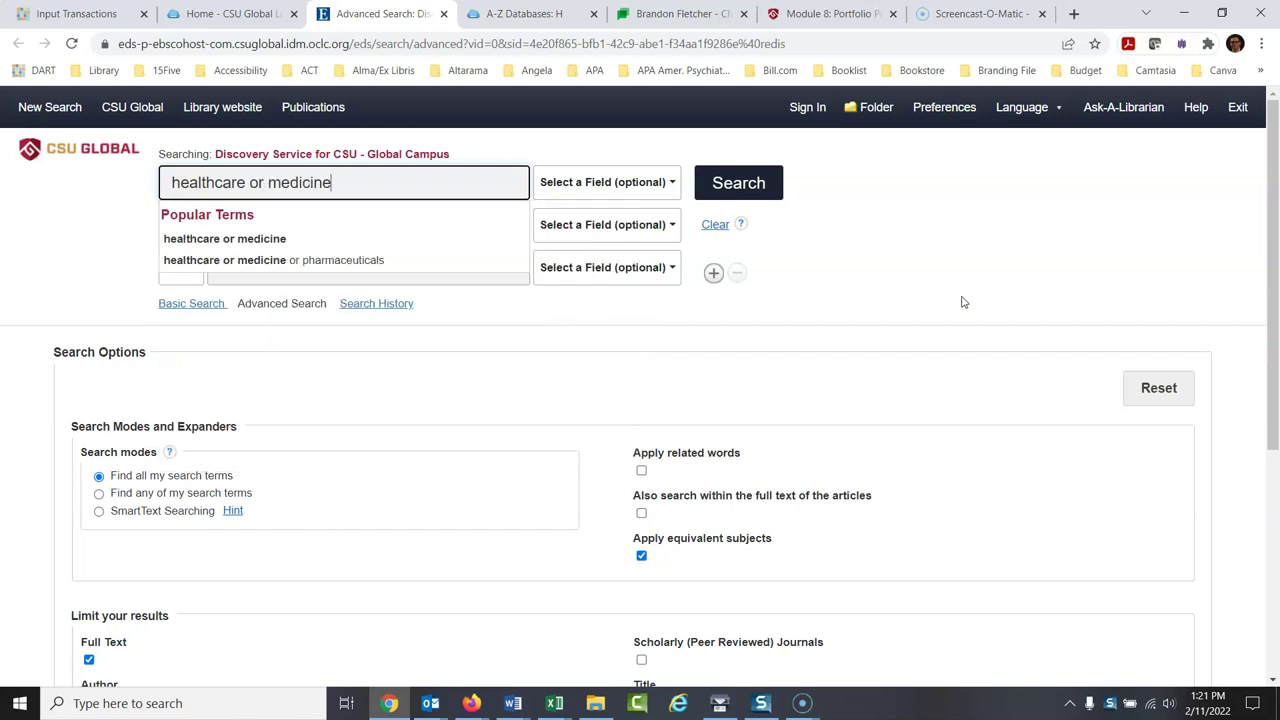
{"action": "key", "text": "Return"}
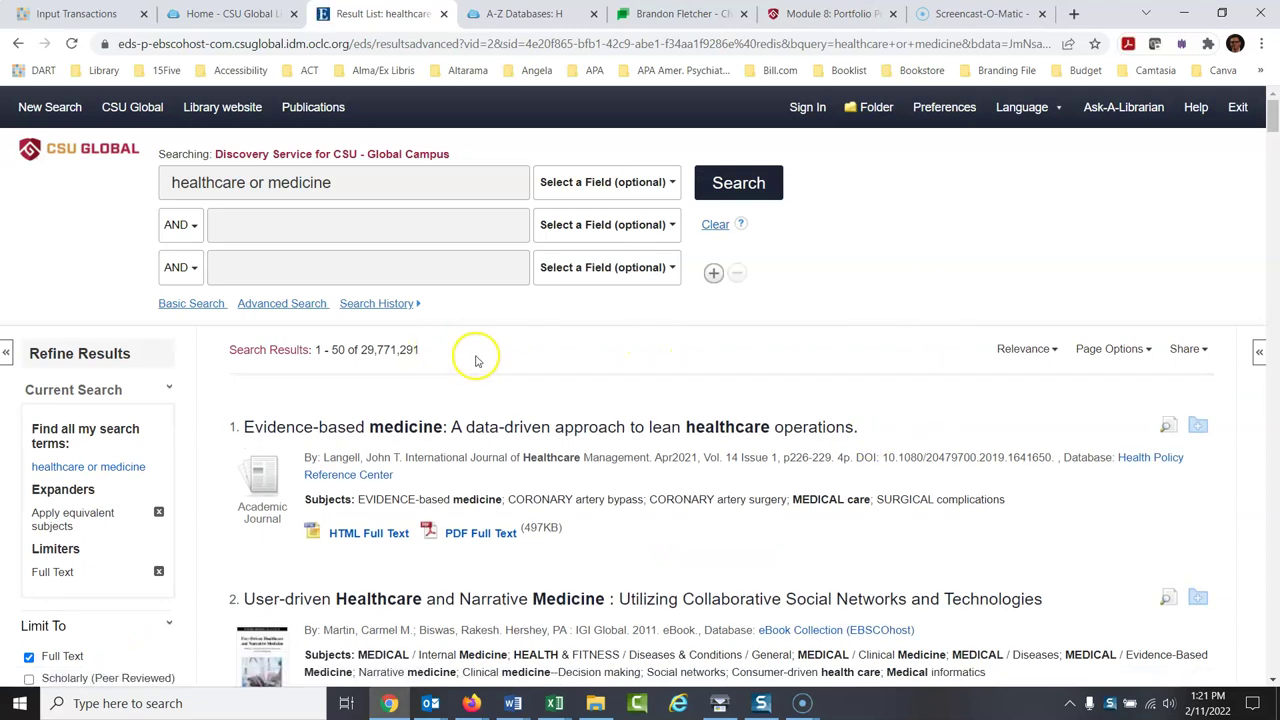
Add 'covid or pandemic' as an AND term in the second row and rerun the search
{"action": "left_click", "coordinate": [374, 217]}
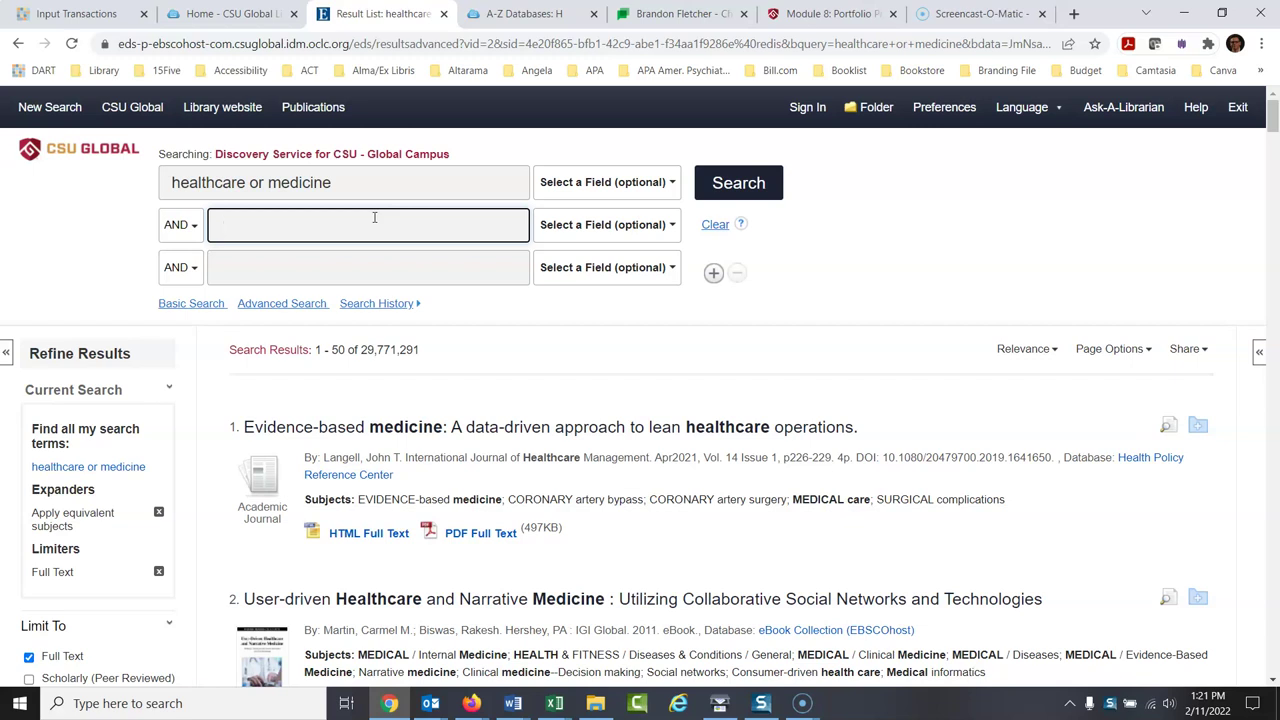
{"action": "type", "text": "vo"}
{"action": "key", "text": "BackSpace"}
{"action": "key", "text": "BackSpace"}
{"action": "type", "text": "co"}
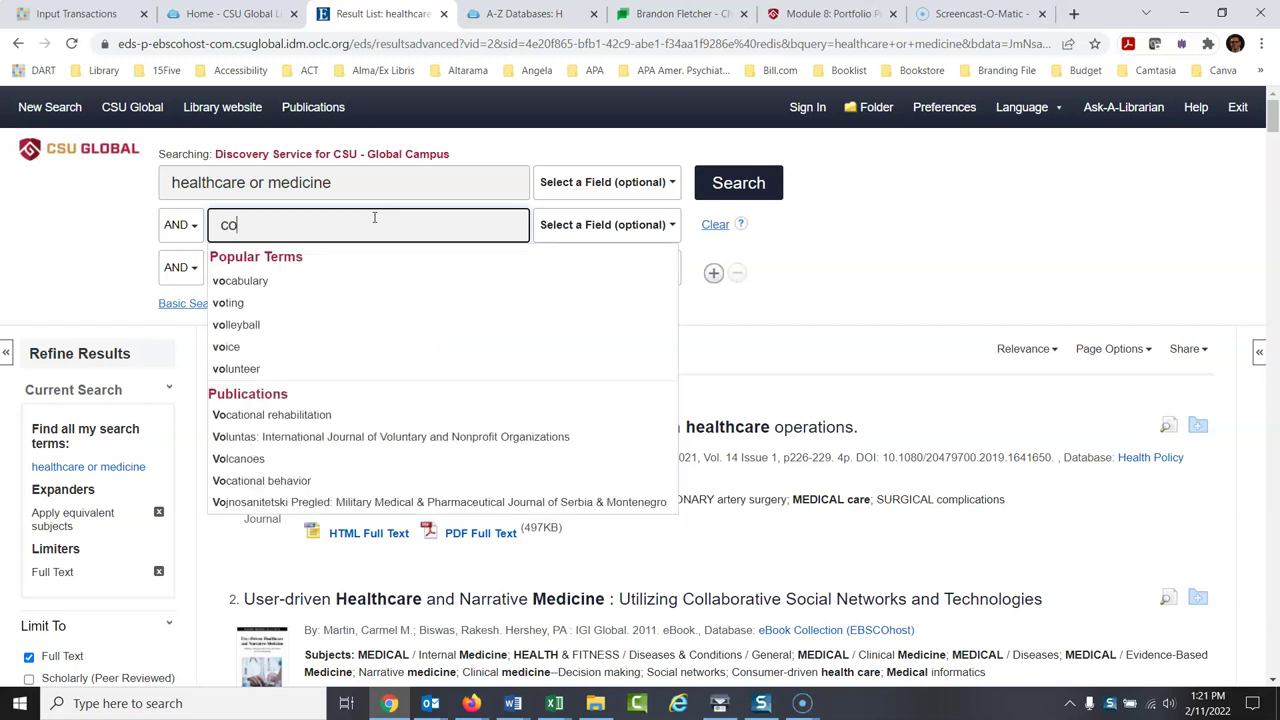
{"action": "type", "text": "vid or p"}
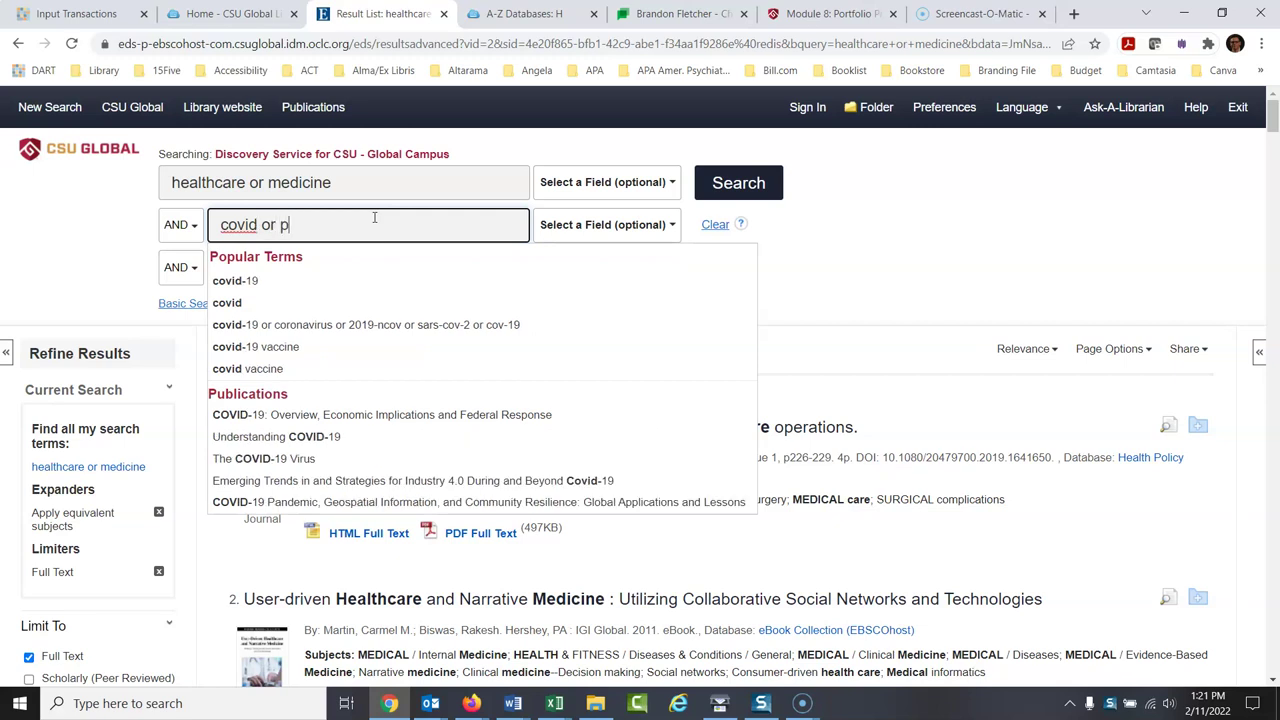
{"action": "type", "text": "andemic"}
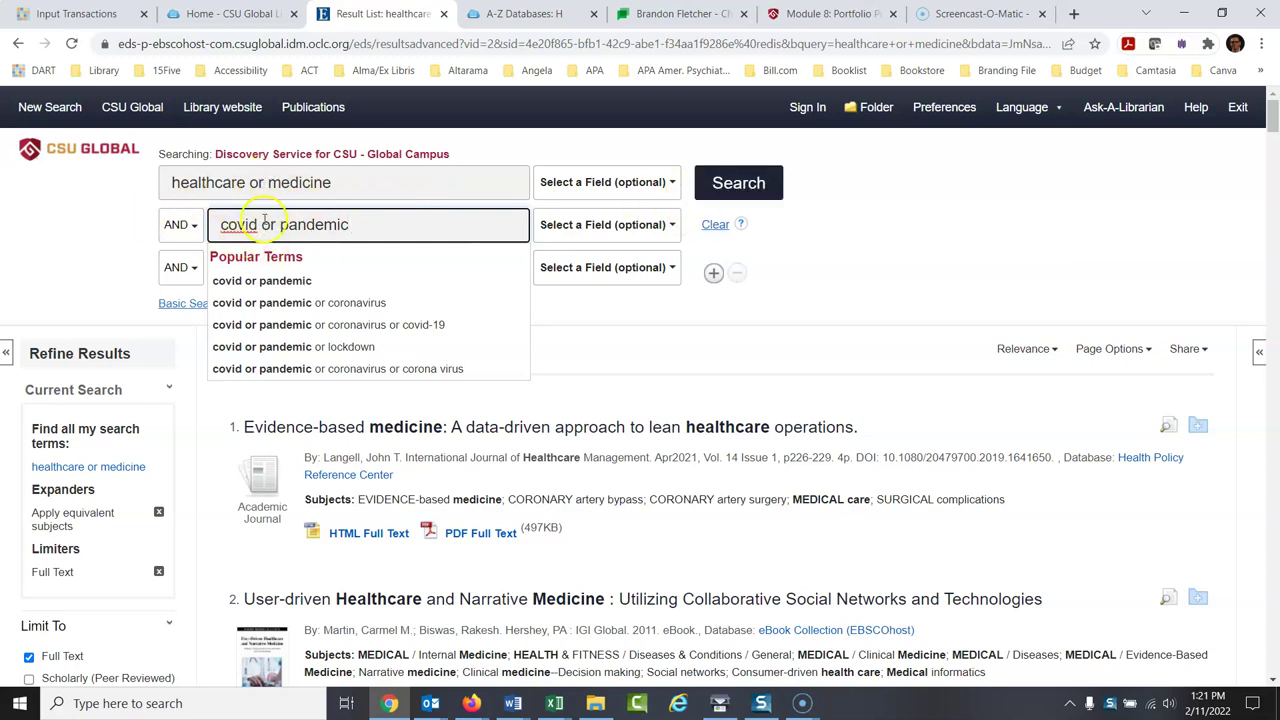
{"action": "left_click", "coordinate": [738, 185]}
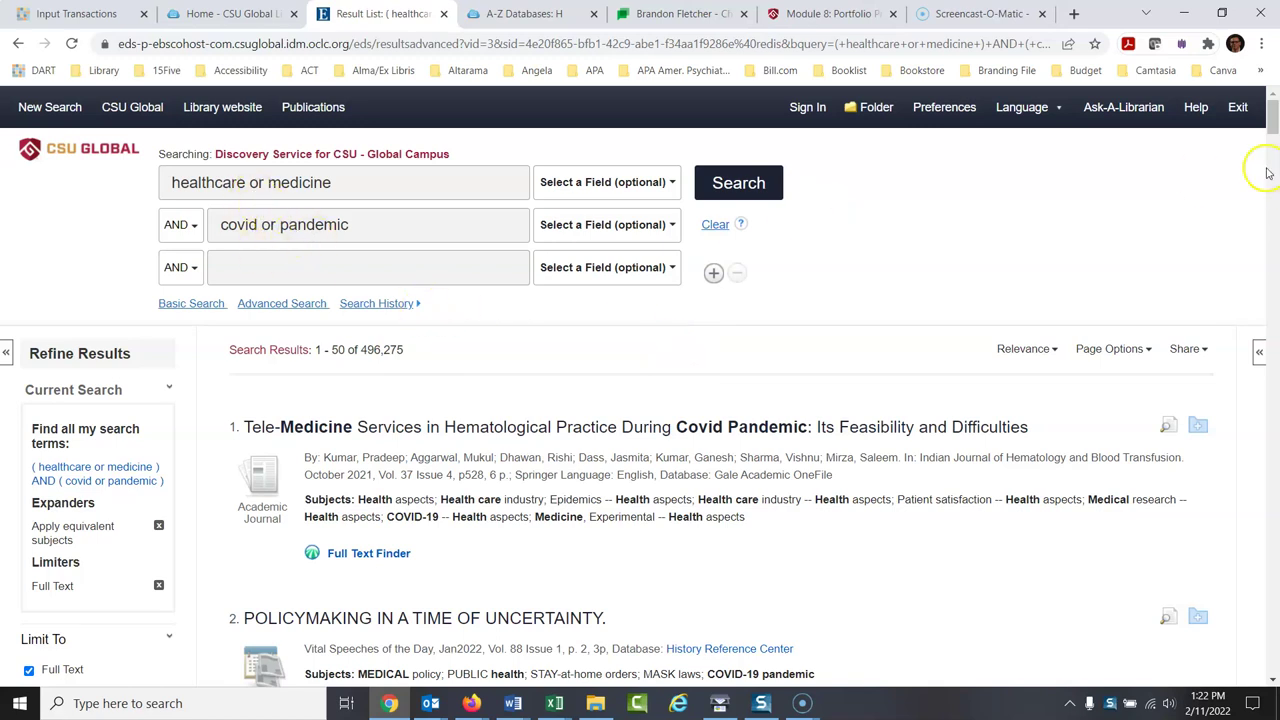
Change the publication date start year from 1890 to 2020
{"action": "scroll", "coordinate": [1273, 127], "scroll_direction": "down", "scroll_amount": 3}
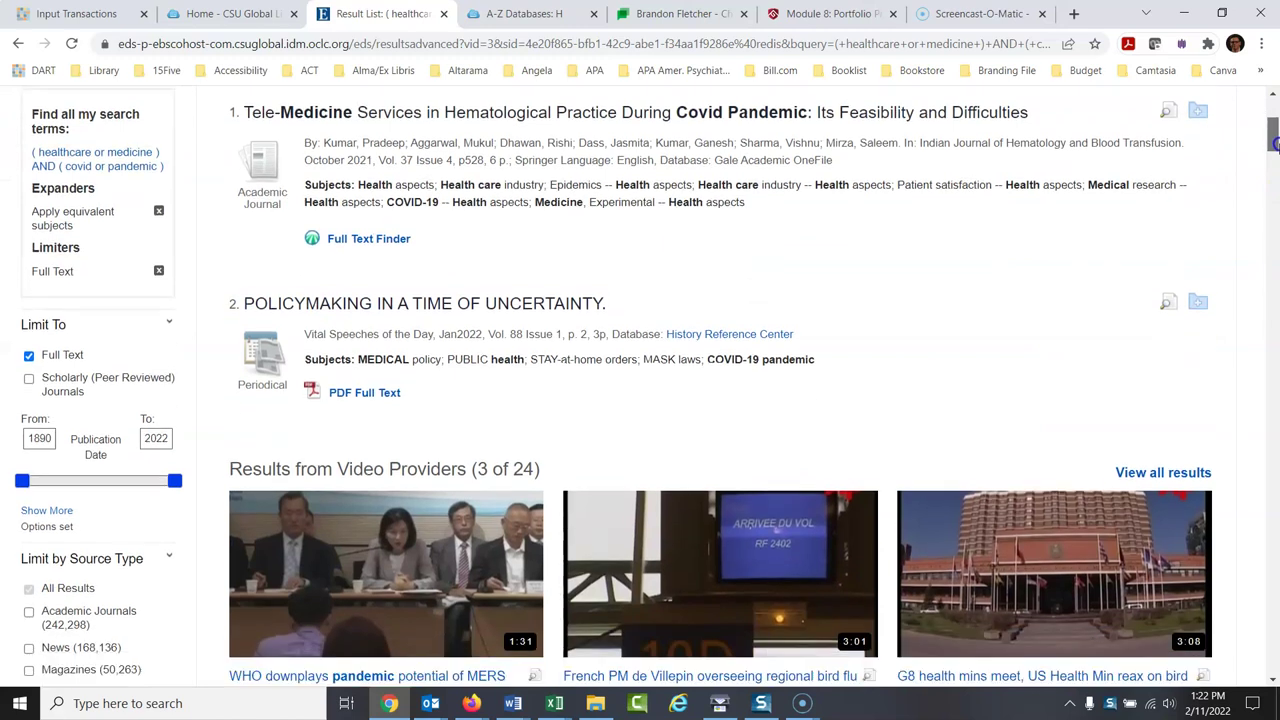
{"action": "double_click", "coordinate": [39, 438]}
{"action": "type", "text": "20"}
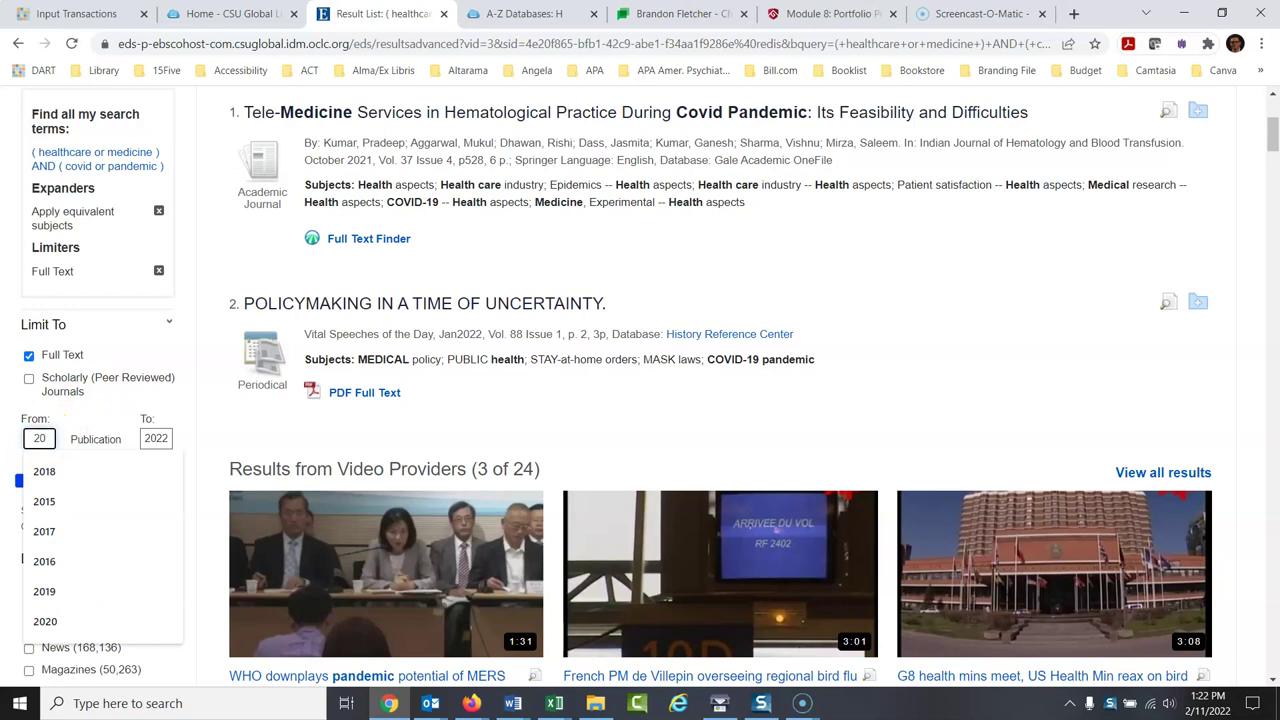
{"action": "type", "text": "20"}
{"action": "key", "text": "Return"}
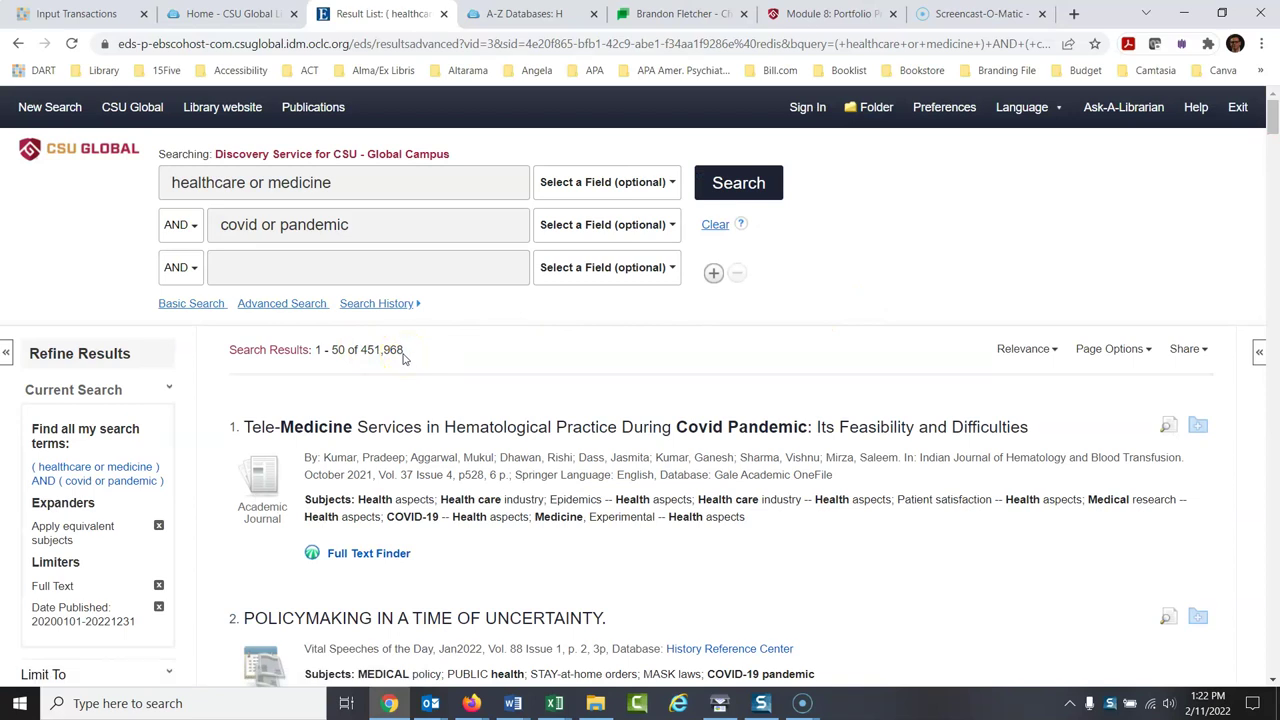
{"action": "left_click", "coordinate": [268, 270]}
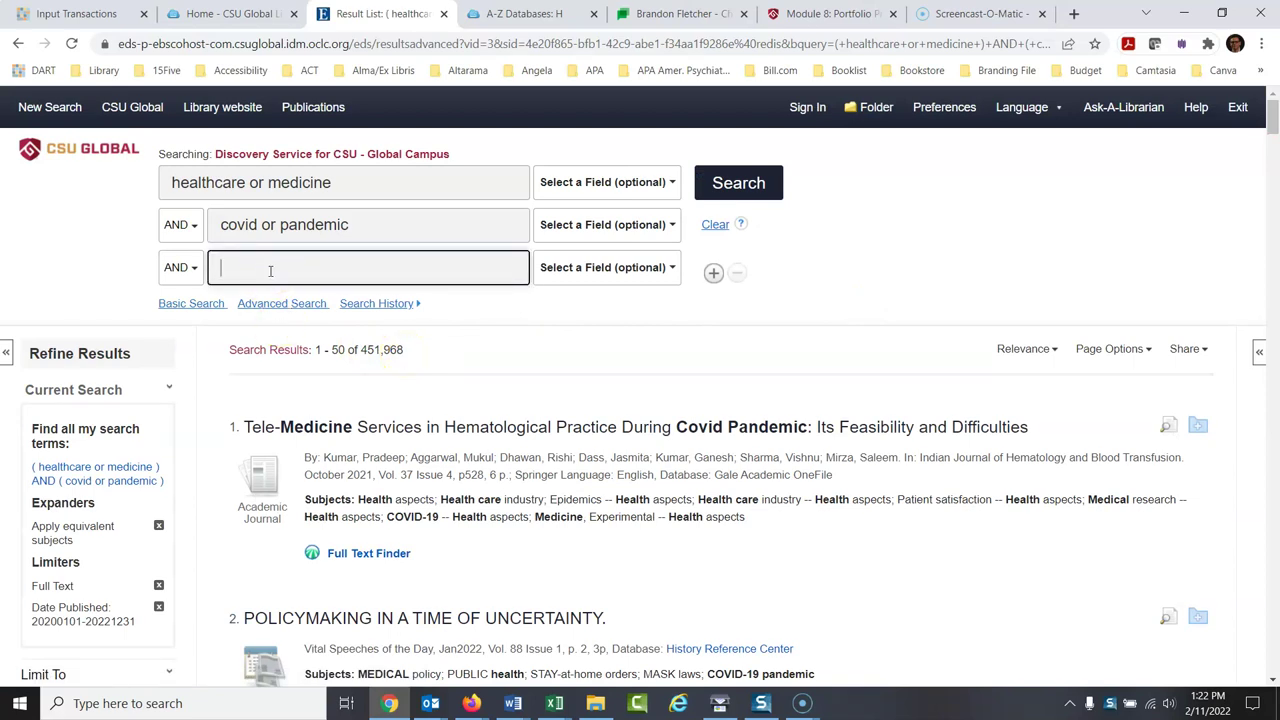
Enter vaccin* in the third search row and rerun the search
{"action": "type", "text": "vacc"}
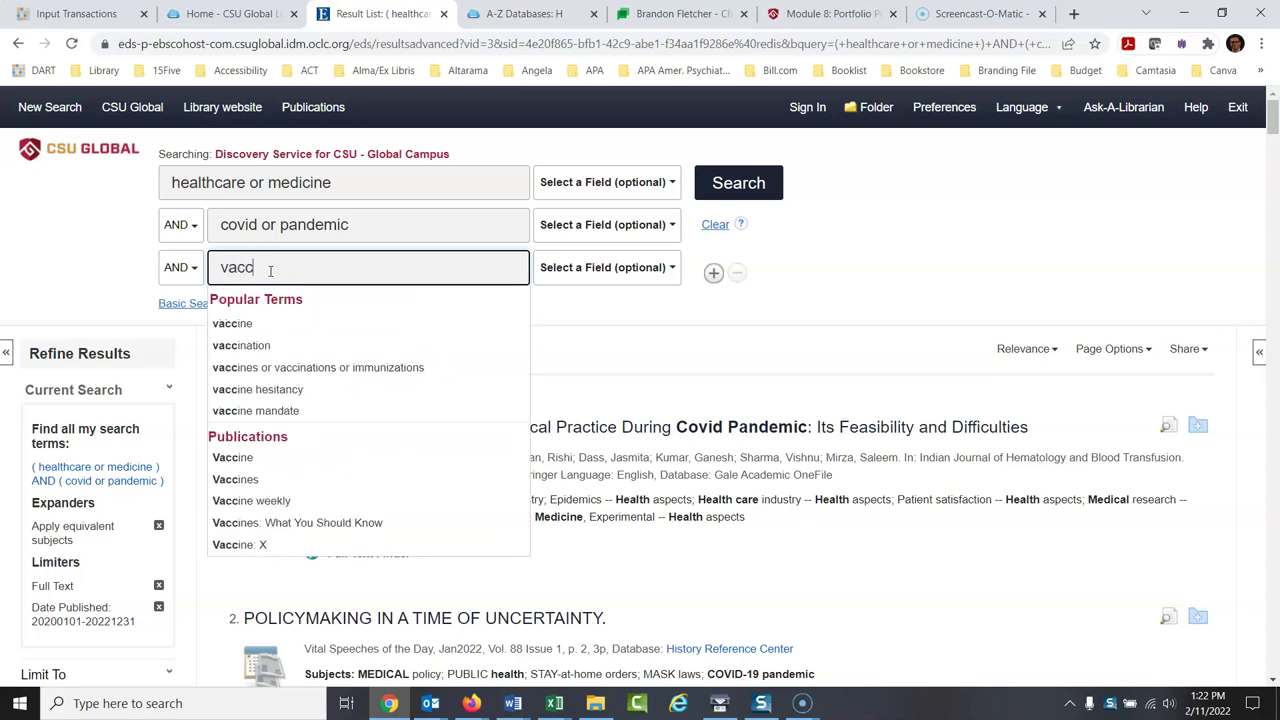
{"action": "type", "text": "in"}
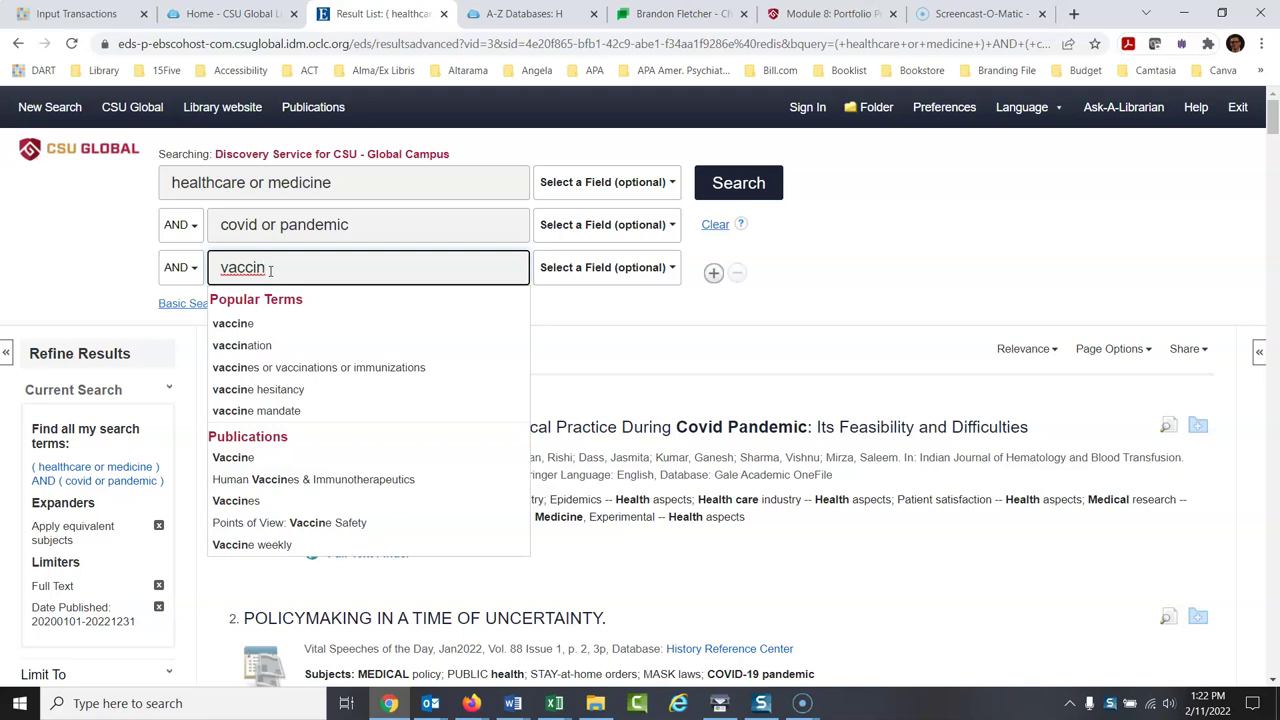
{"action": "type", "text": "*"}
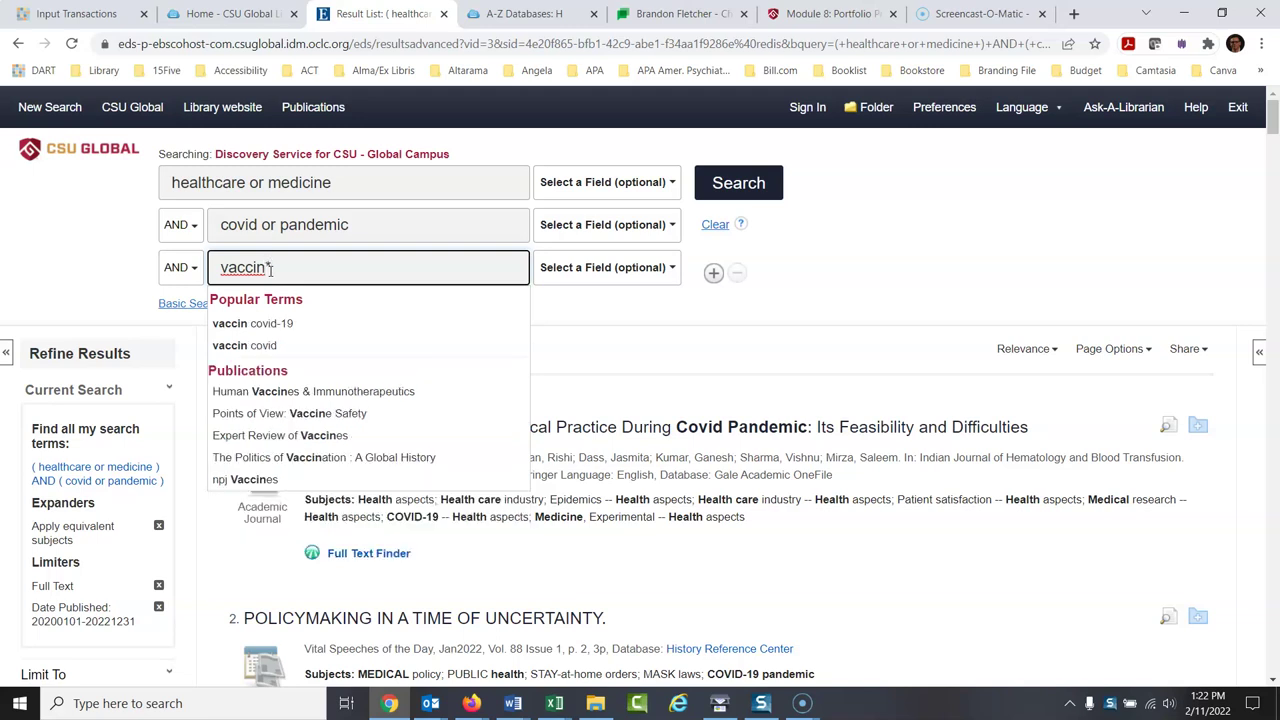
{"action": "left_click", "coordinate": [909, 262]}
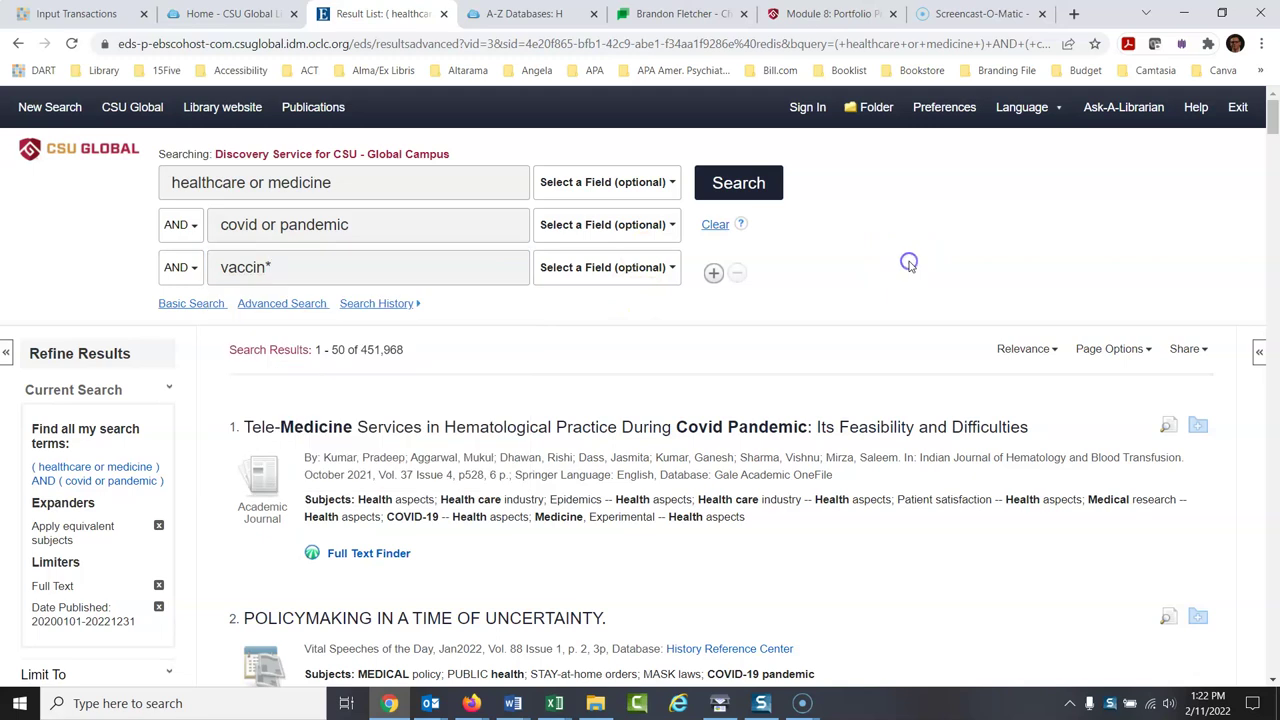
{"action": "left_click", "coordinate": [760, 183]}
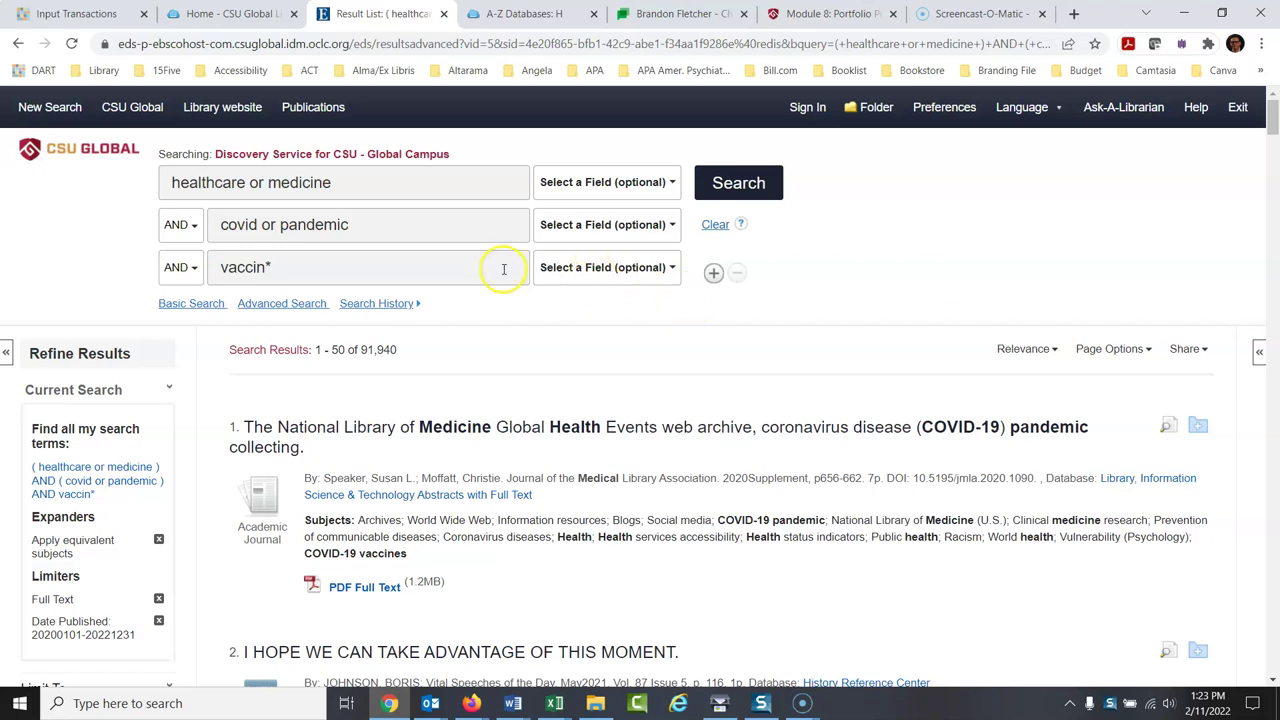
Add a fourth search row and limit 'healthcare or medicine' to SU Subject Terms
{"action": "left_click", "coordinate": [713, 272]}
{"action": "left_click", "coordinate": [714, 315]}
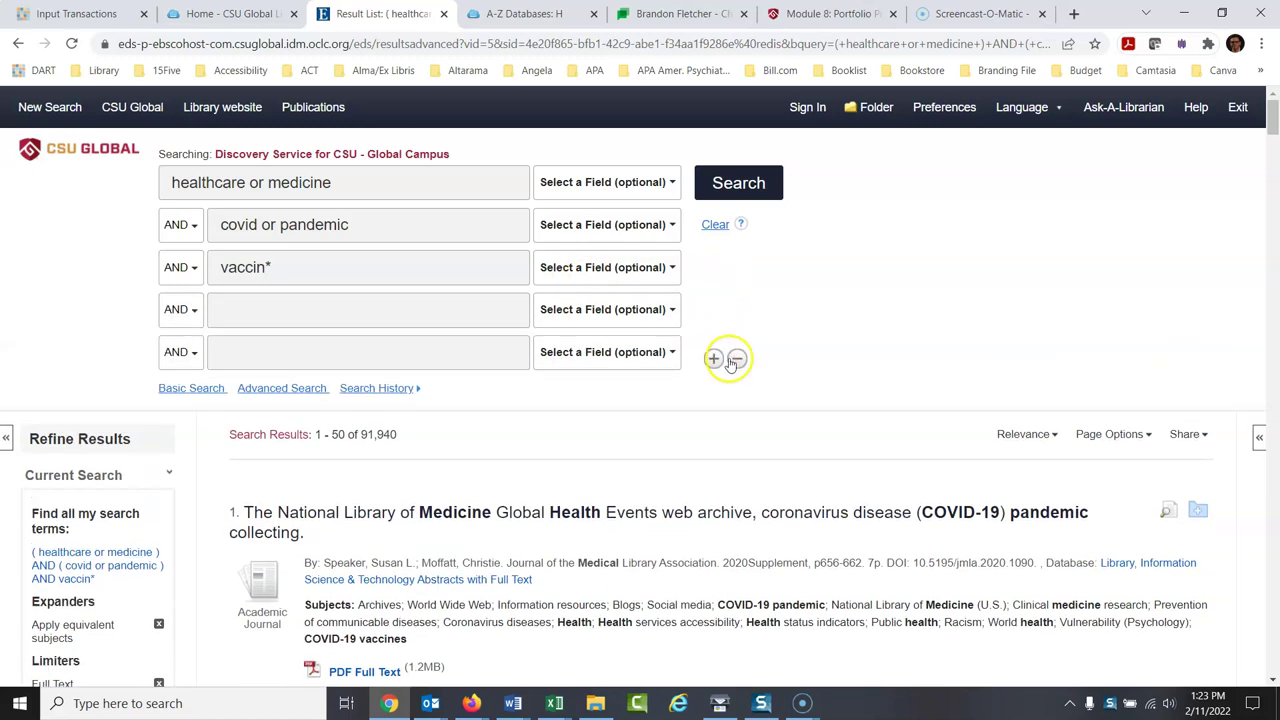
{"action": "left_click", "coordinate": [739, 359]}
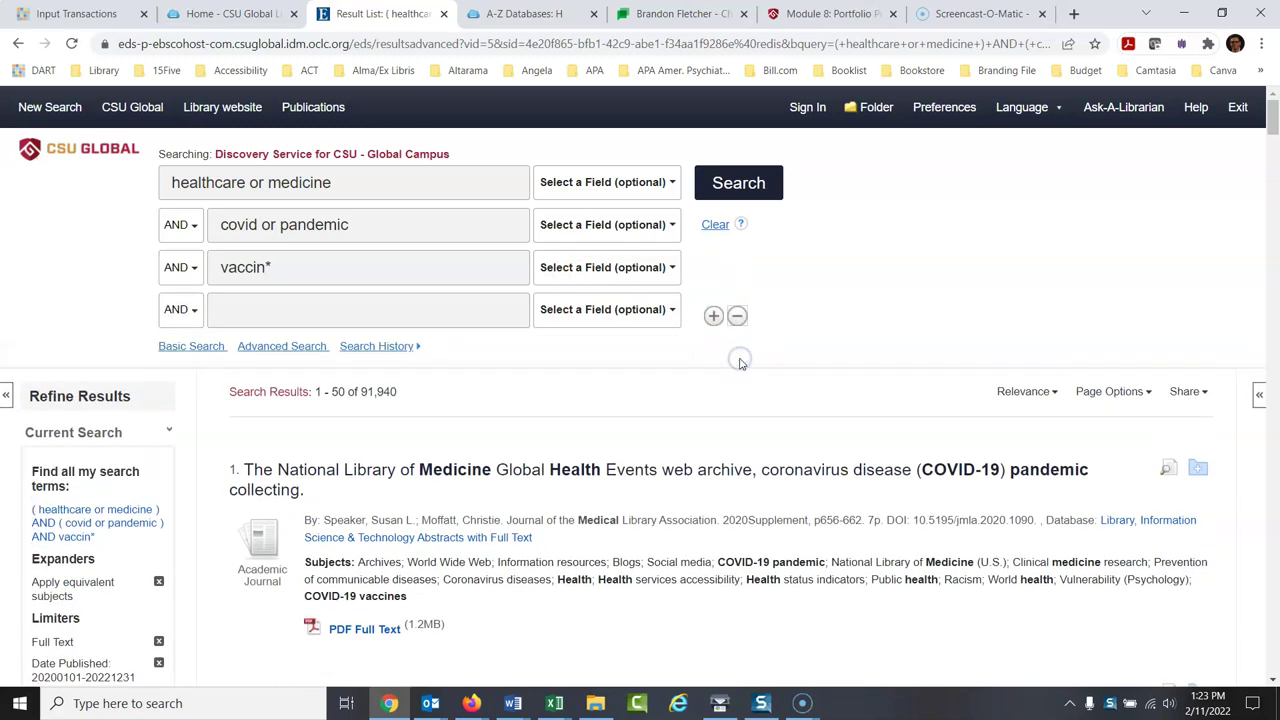
{"action": "left_click", "coordinate": [589, 190]}
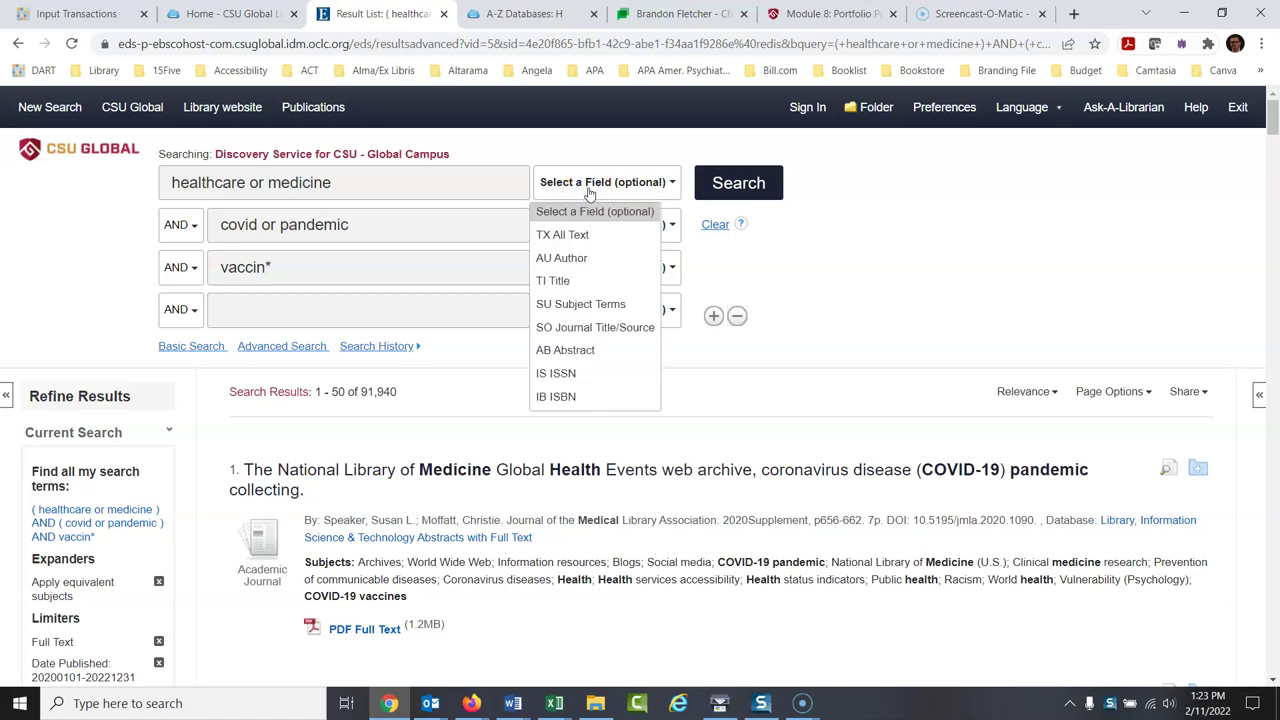
{"action": "left_click", "coordinate": [585, 304]}
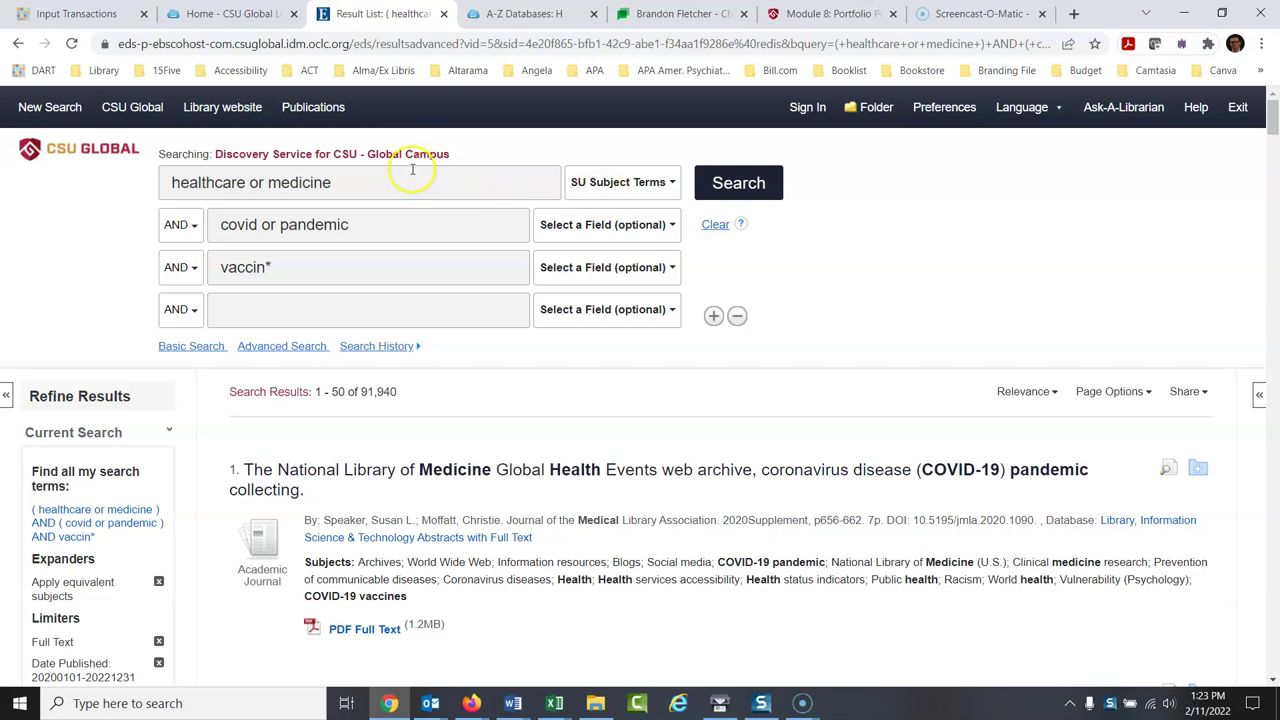
{"action": "left_click", "coordinate": [738, 182]}
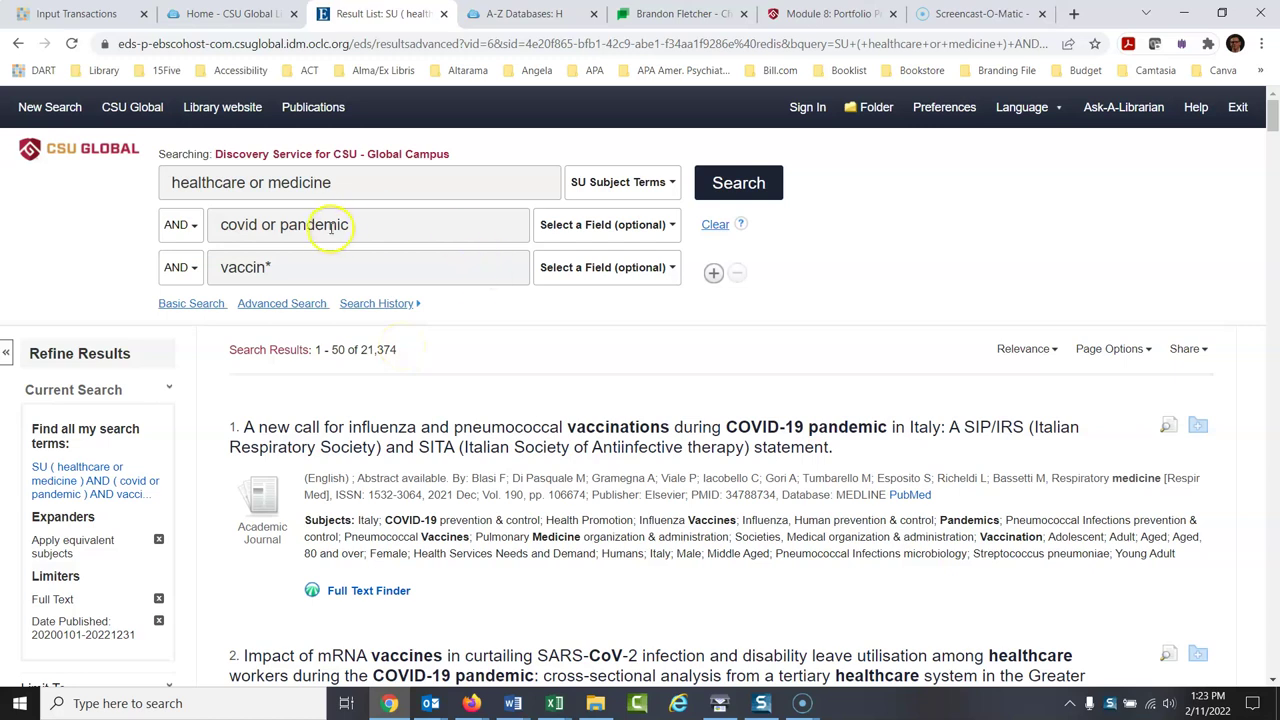
Limit 'covid or pandemic' to TI Title and rerun the search
{"action": "left_click", "coordinate": [656, 226]}
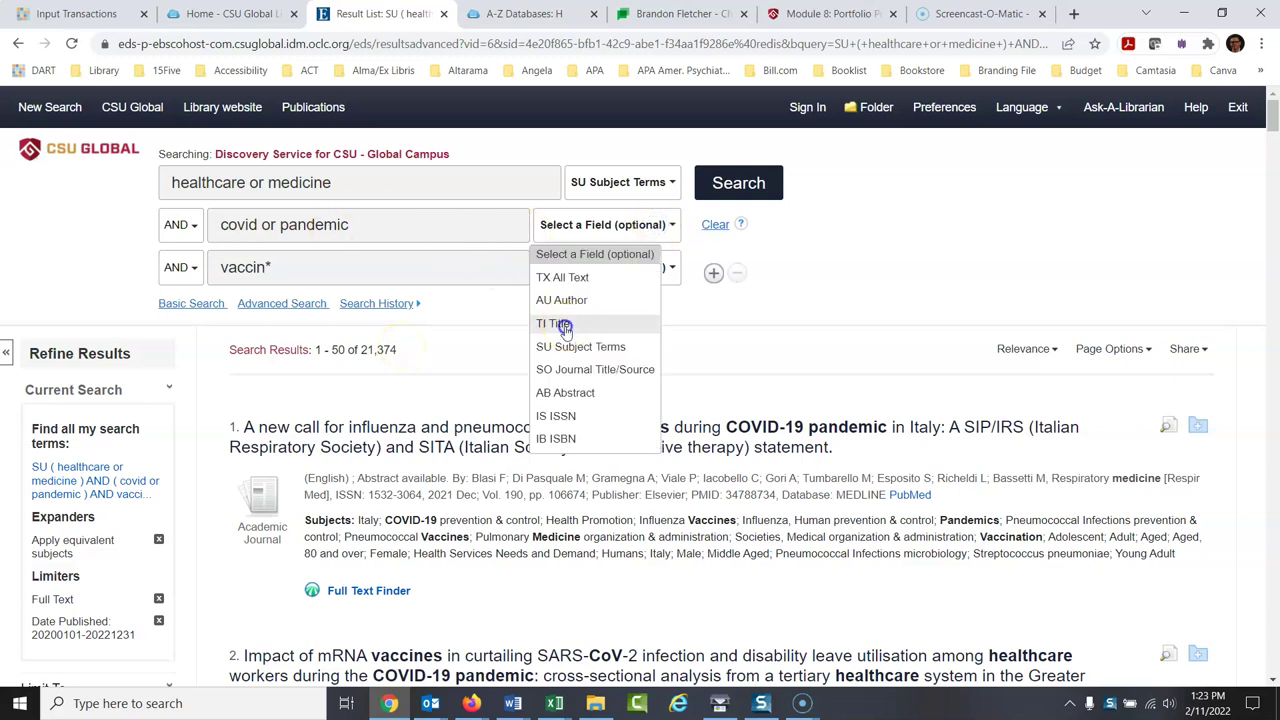
{"action": "left_click", "coordinate": [563, 325]}
{"action": "left_click", "coordinate": [757, 183]}
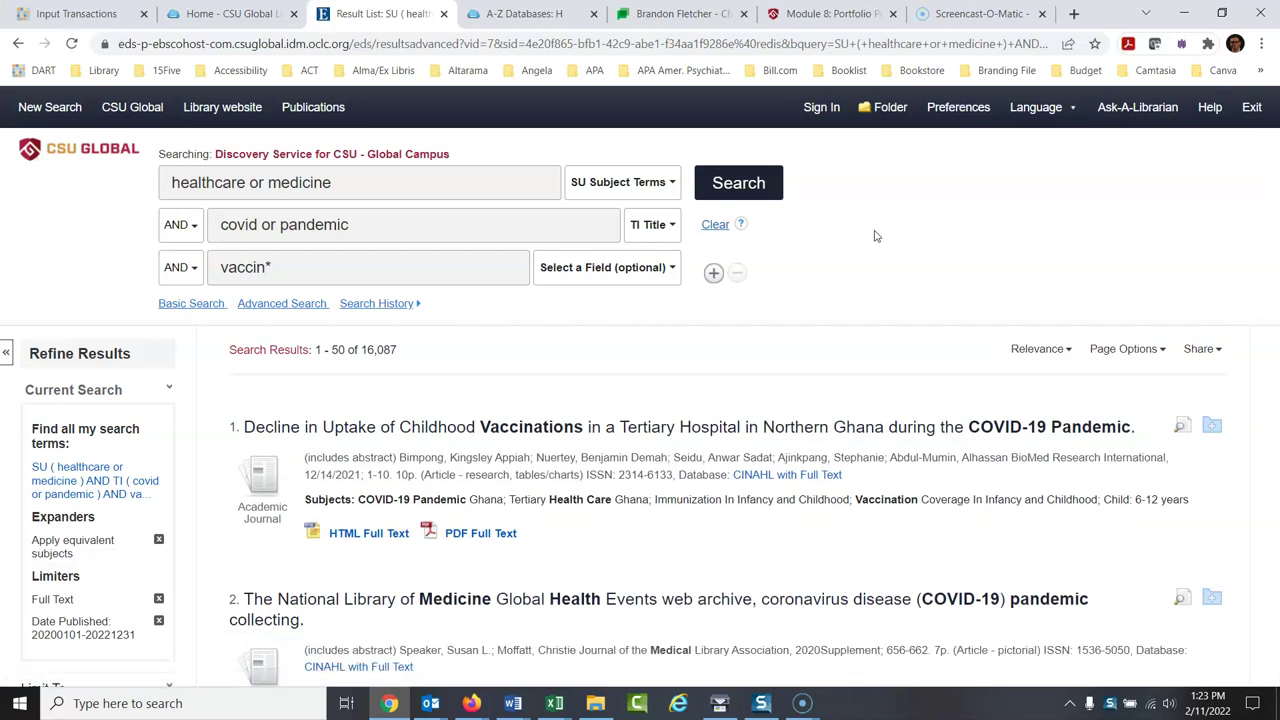
Limit the vaccin* row to TI Title and rerun the search
{"action": "left_click", "coordinate": [240, 266]}
{"action": "left_click", "coordinate": [597, 268]}
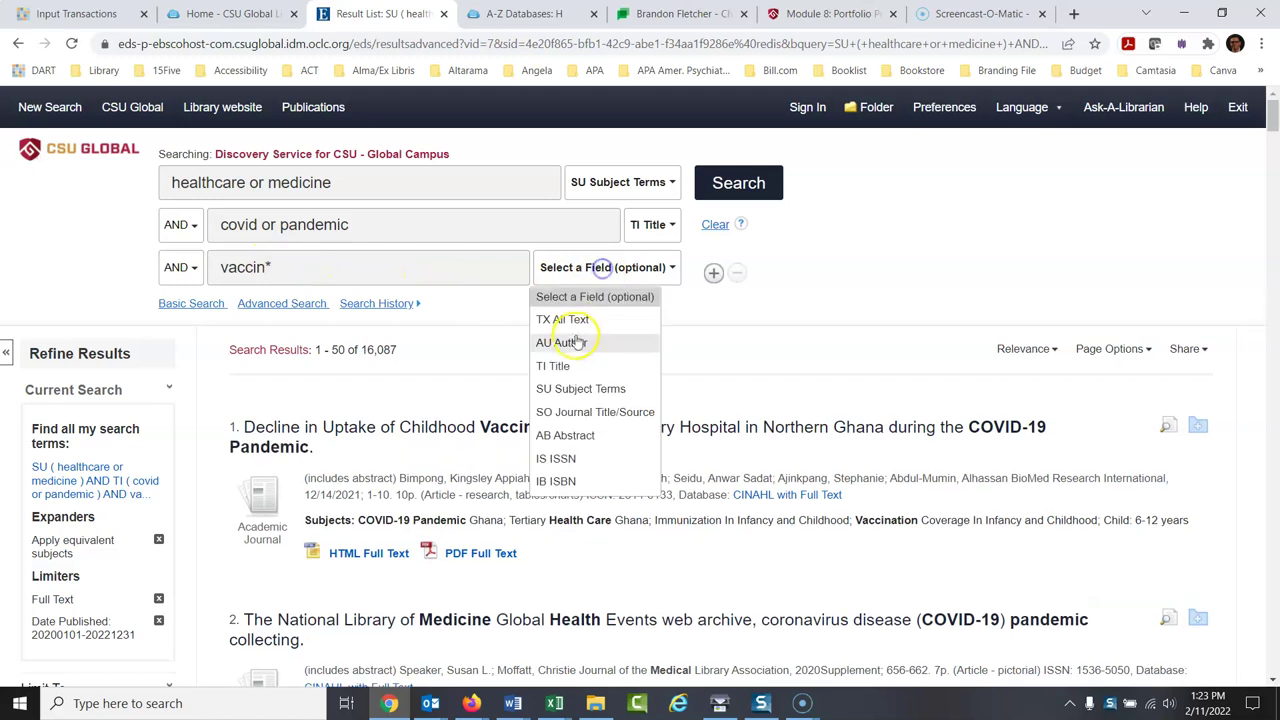
{"action": "left_click", "coordinate": [553, 365]}
{"action": "left_click", "coordinate": [739, 184]}
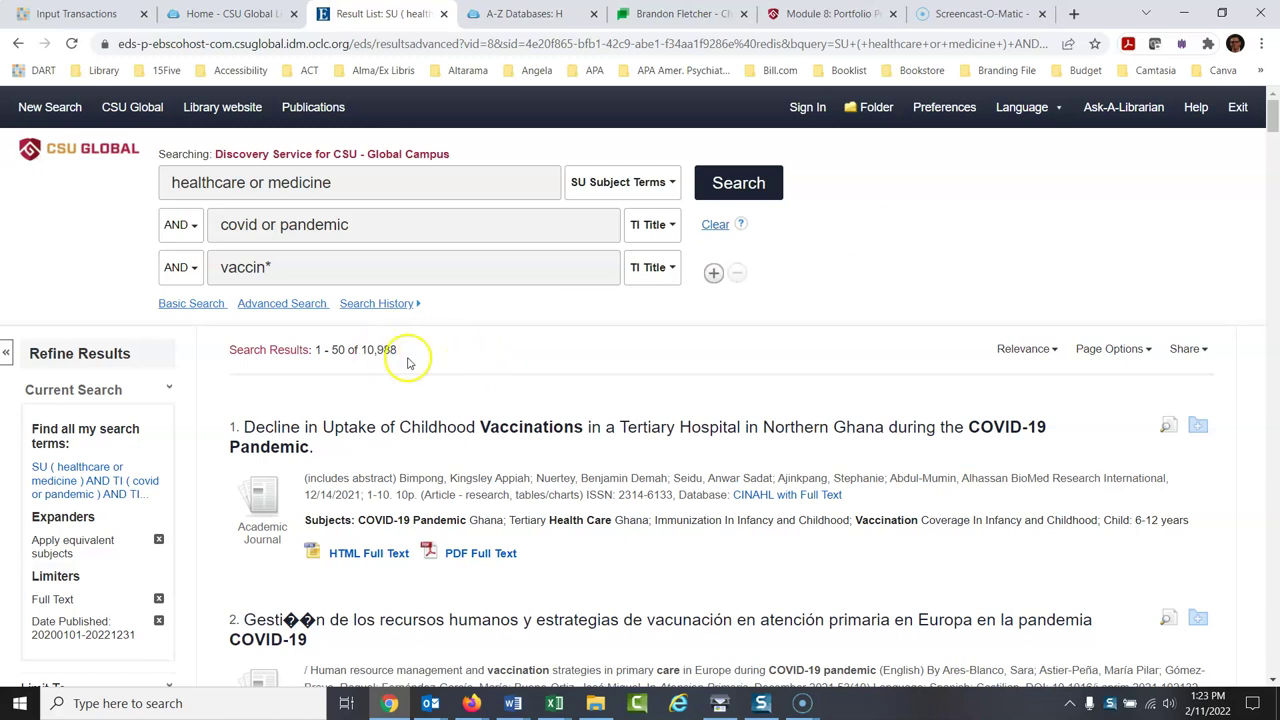
Add a fourth search row with hesitan* and run the search
{"action": "left_click", "coordinate": [713, 272]}
{"action": "left_click", "coordinate": [353, 316]}
{"action": "type", "text": "hes"}
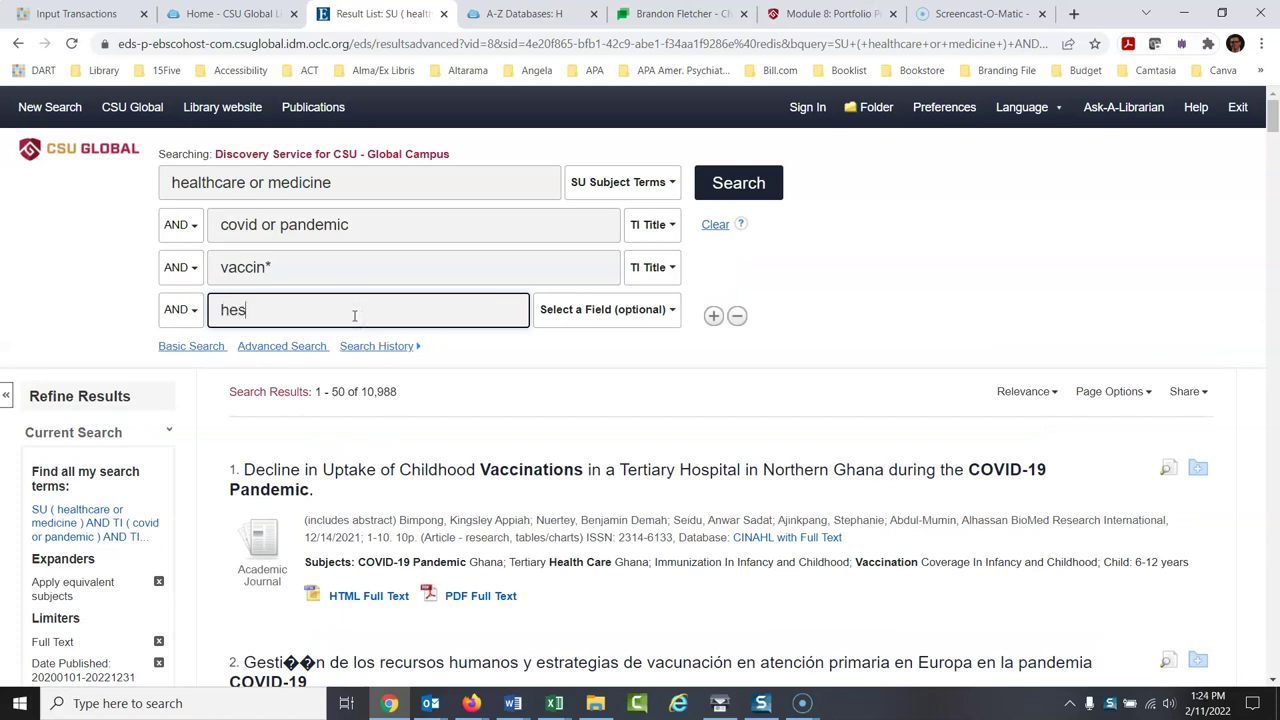
{"action": "type", "text": "itan*"}
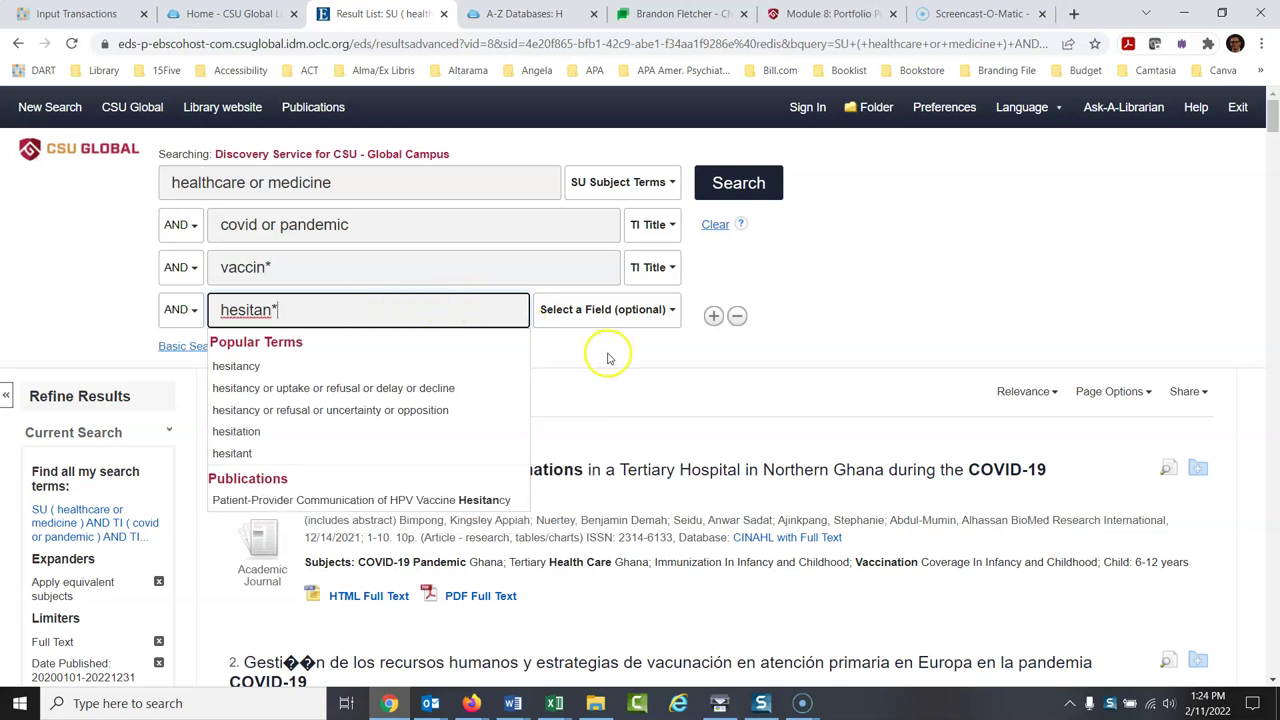
{"action": "left_click", "coordinate": [743, 187]}
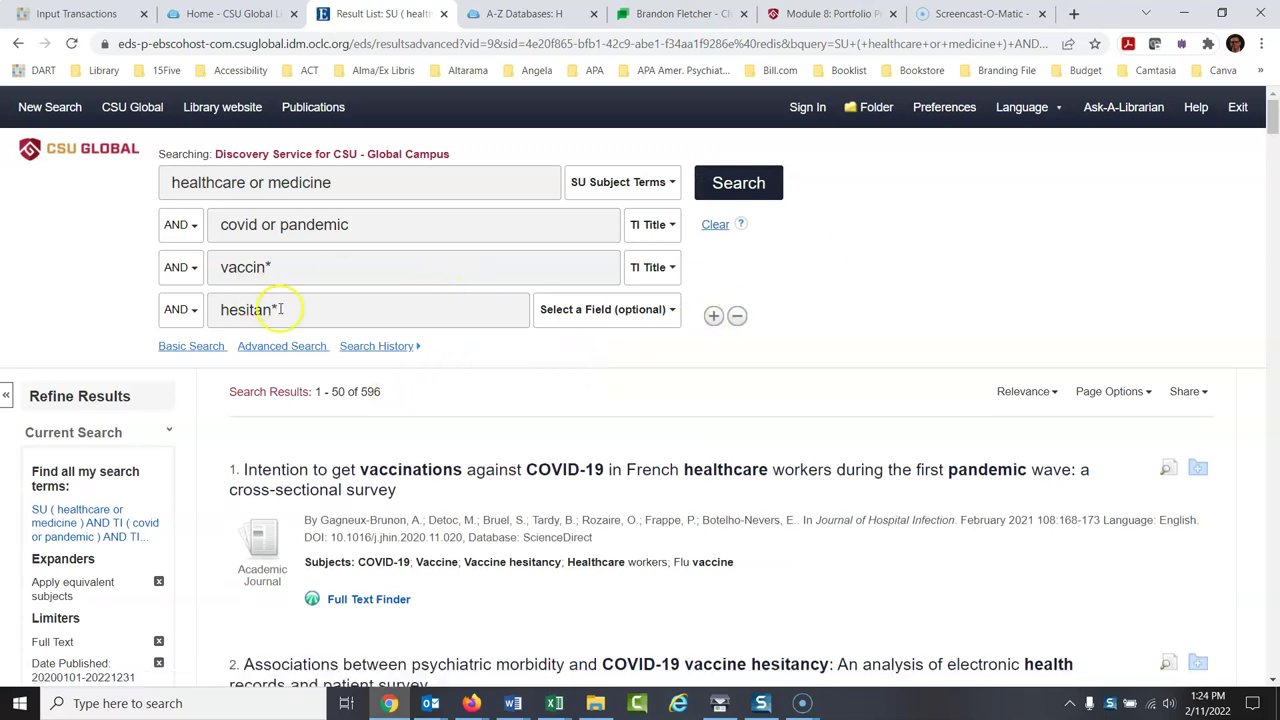
Set the hesitan* row's field to TI Title and rerun the search, giving 440 results
{"action": "left_click", "coordinate": [595, 316]}
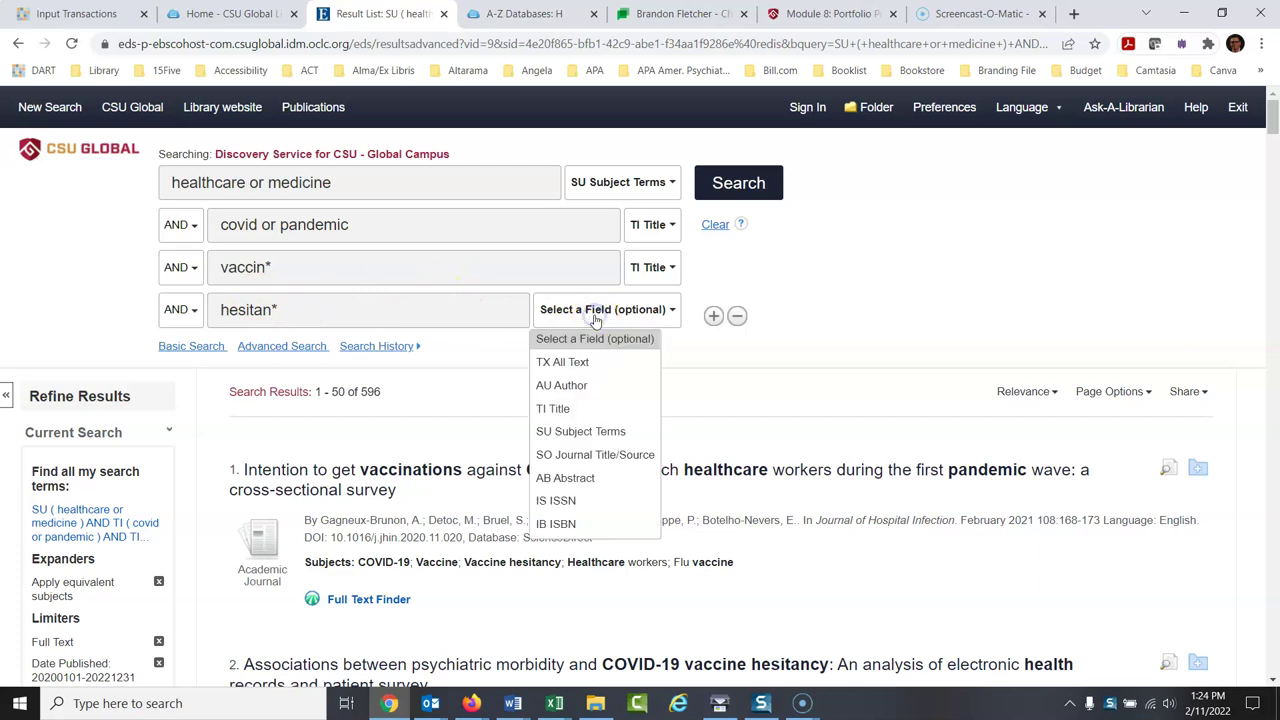
{"action": "left_click", "coordinate": [560, 410]}
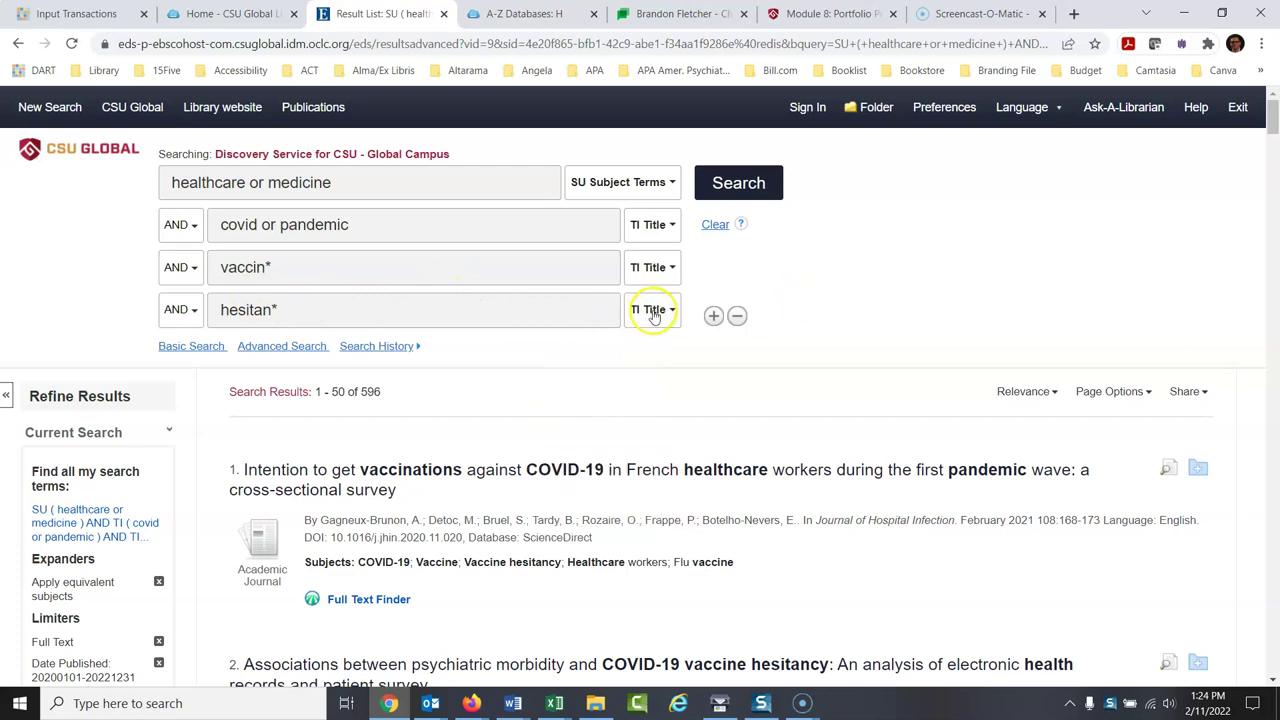
{"action": "left_click", "coordinate": [772, 194]}
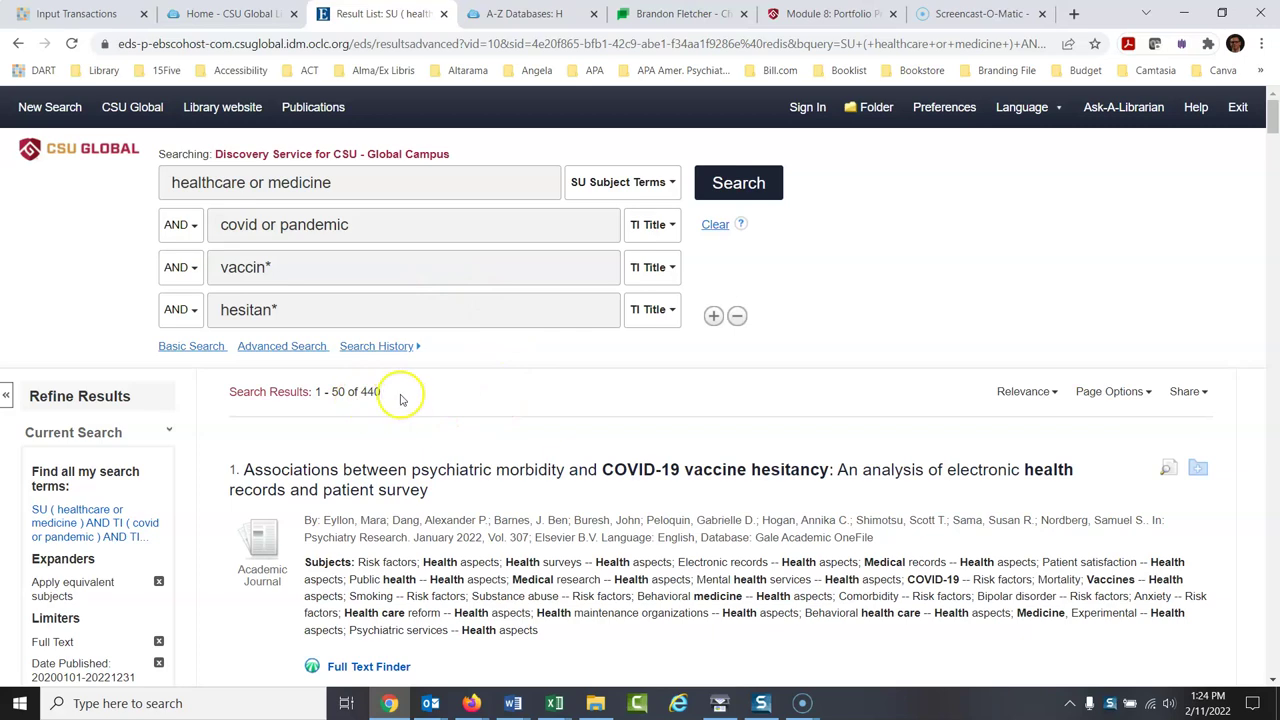
{"action": "mouse_move", "coordinate": [1272, 126]}
{"action": "left_mouse_down"}
{"action": "mouse_move", "coordinate": [1274, 158]}
{"action": "mouse_move", "coordinate": [1274, 118]}
{"action": "mouse_move", "coordinate": [1273, 140]}
{"action": "left_mouse_up"}
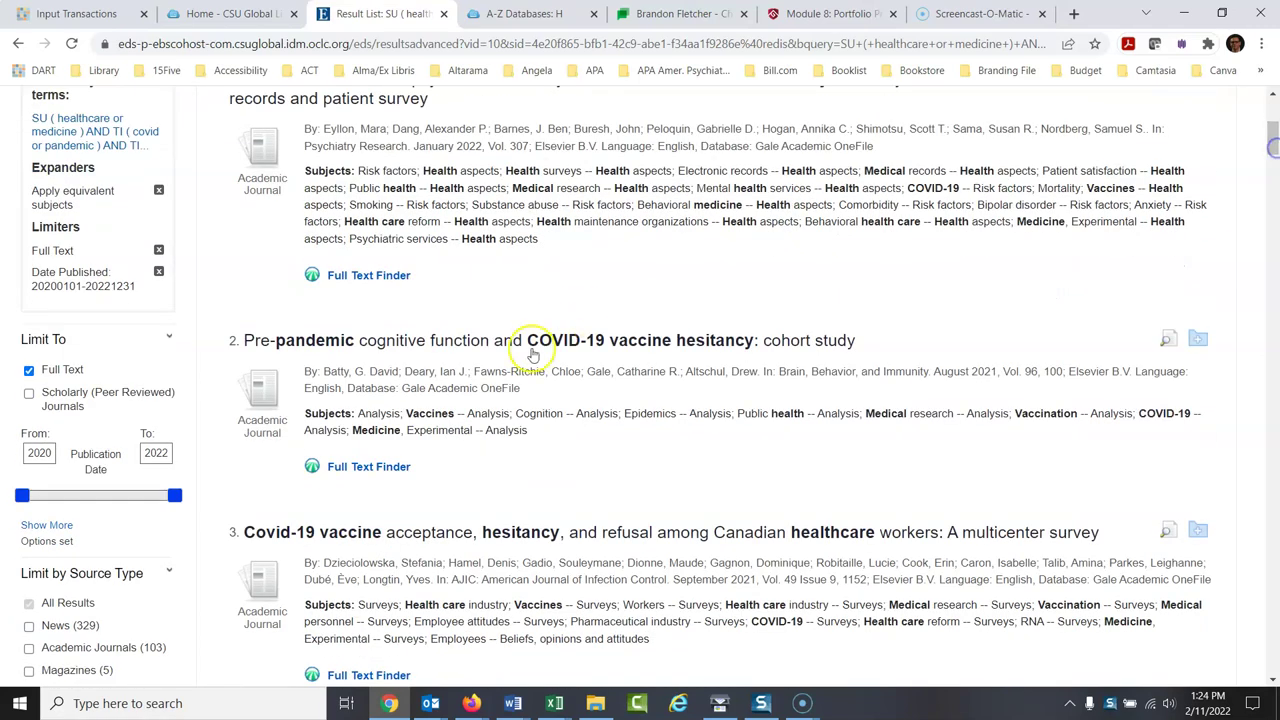
Apply the Scholarly (Peer Reviewed) Journals limit under Limit To, reaching 101 results
{"action": "left_click", "coordinate": [28, 393]}
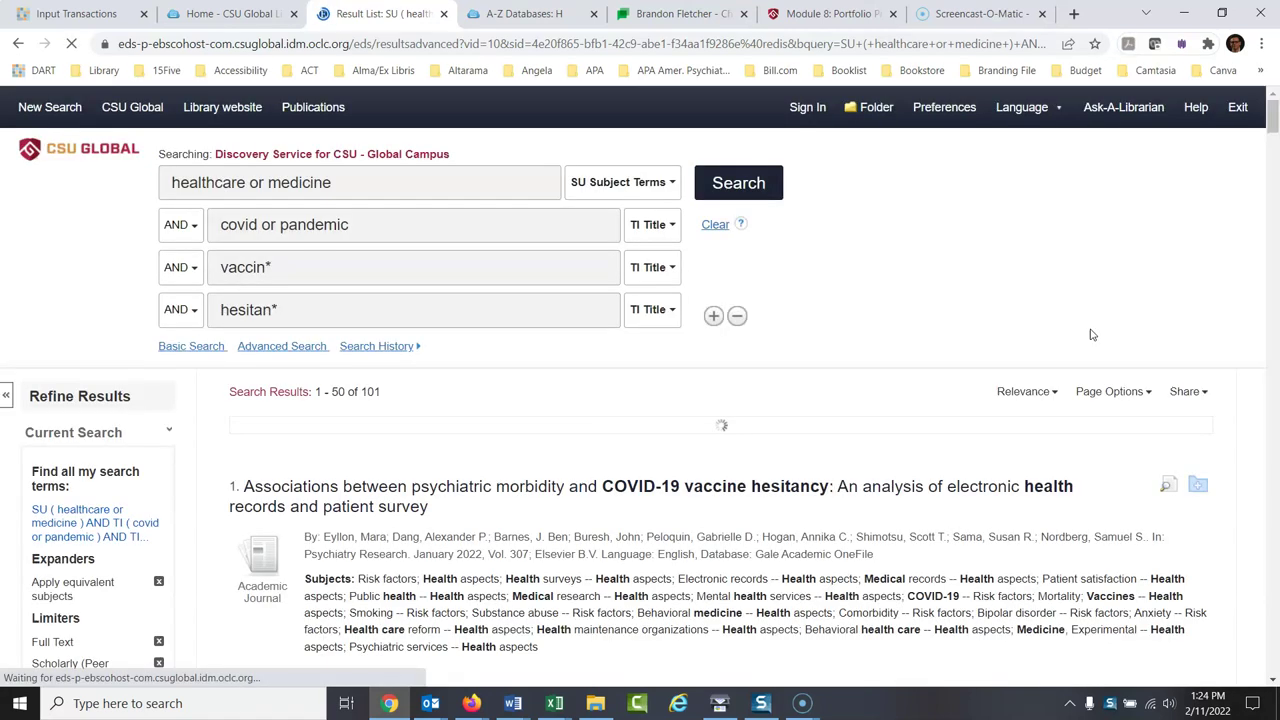
{"action": "mouse_move", "coordinate": [1273, 104]}
{"action": "left_mouse_down"}
{"action": "mouse_move", "coordinate": [1274, 133]}
{"action": "mouse_move", "coordinate": [1274, 102]}
{"action": "left_mouse_up"}
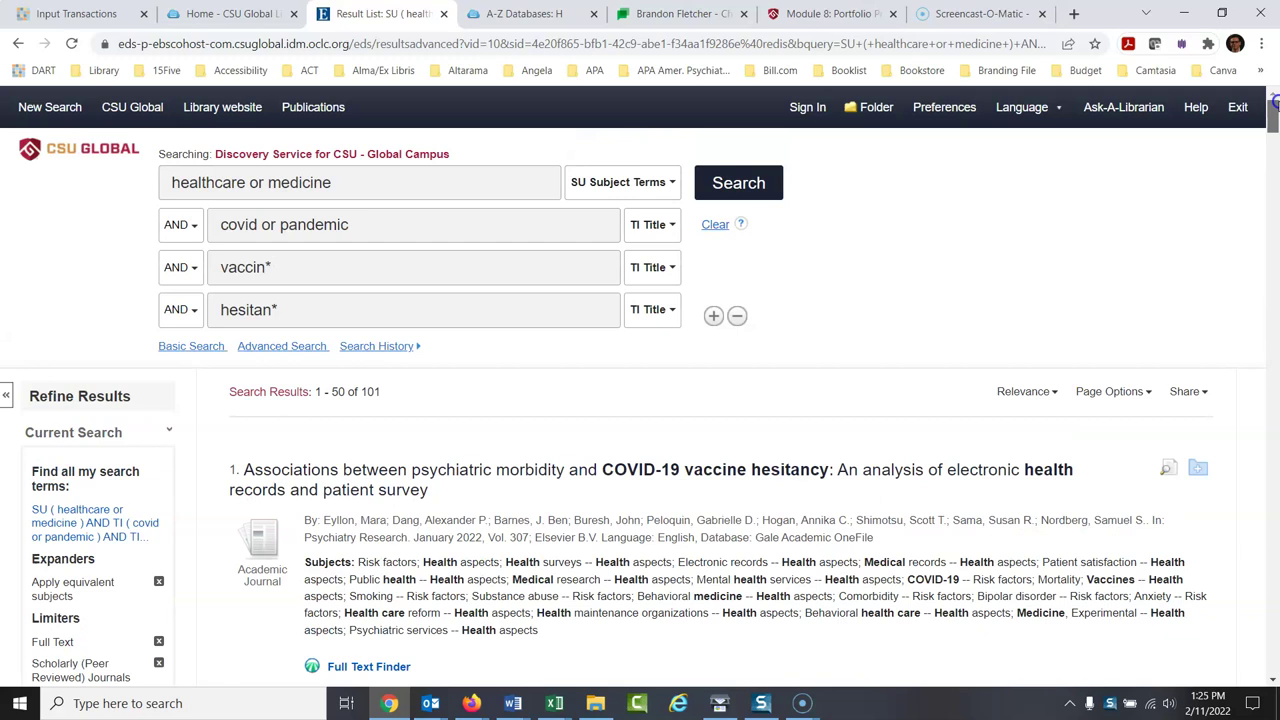